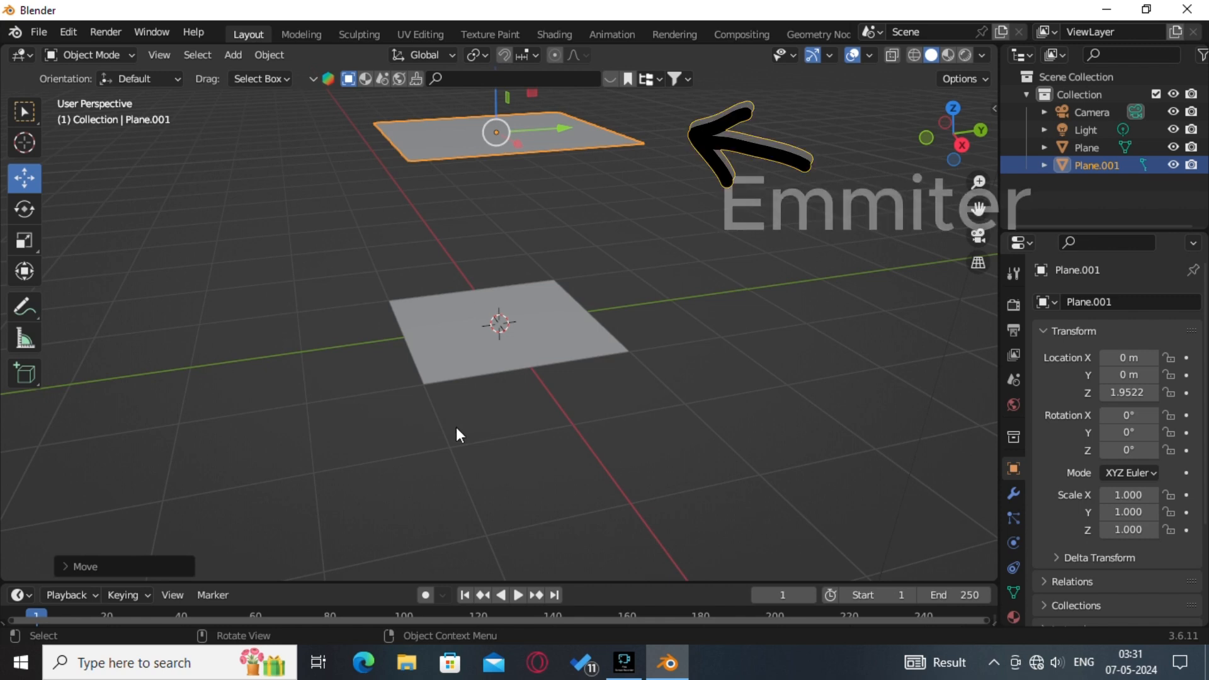
left_click(567, 345)
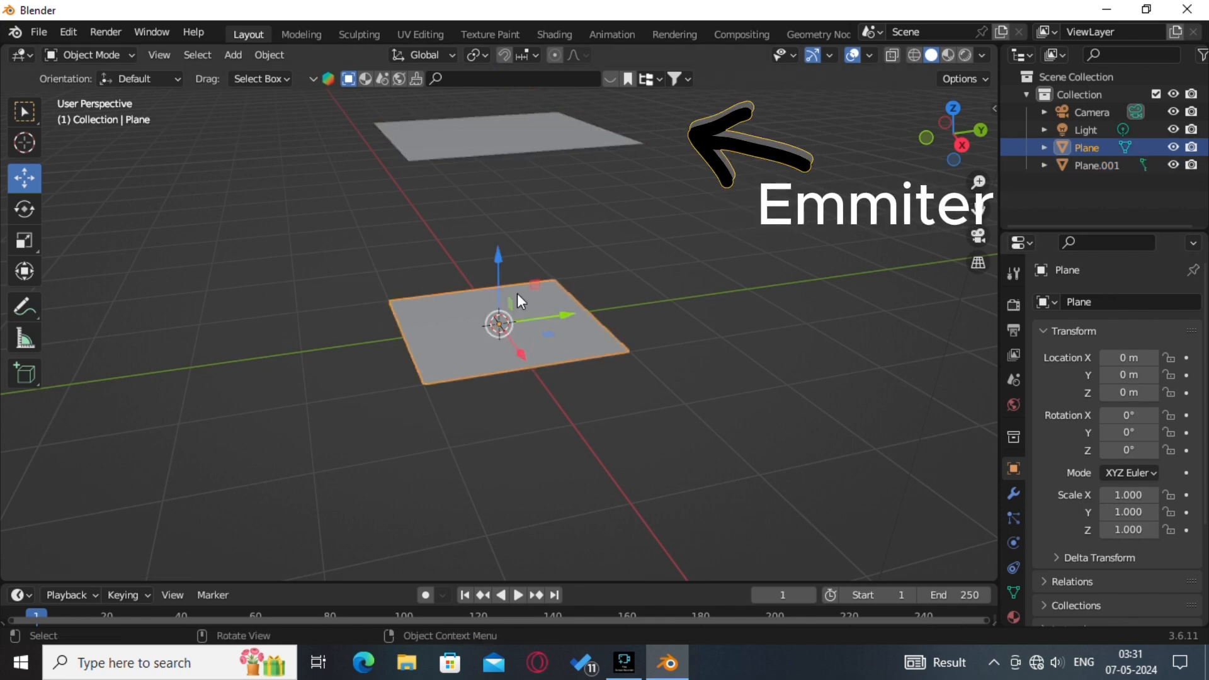
middle_click_drag(516, 295, 577, 236)
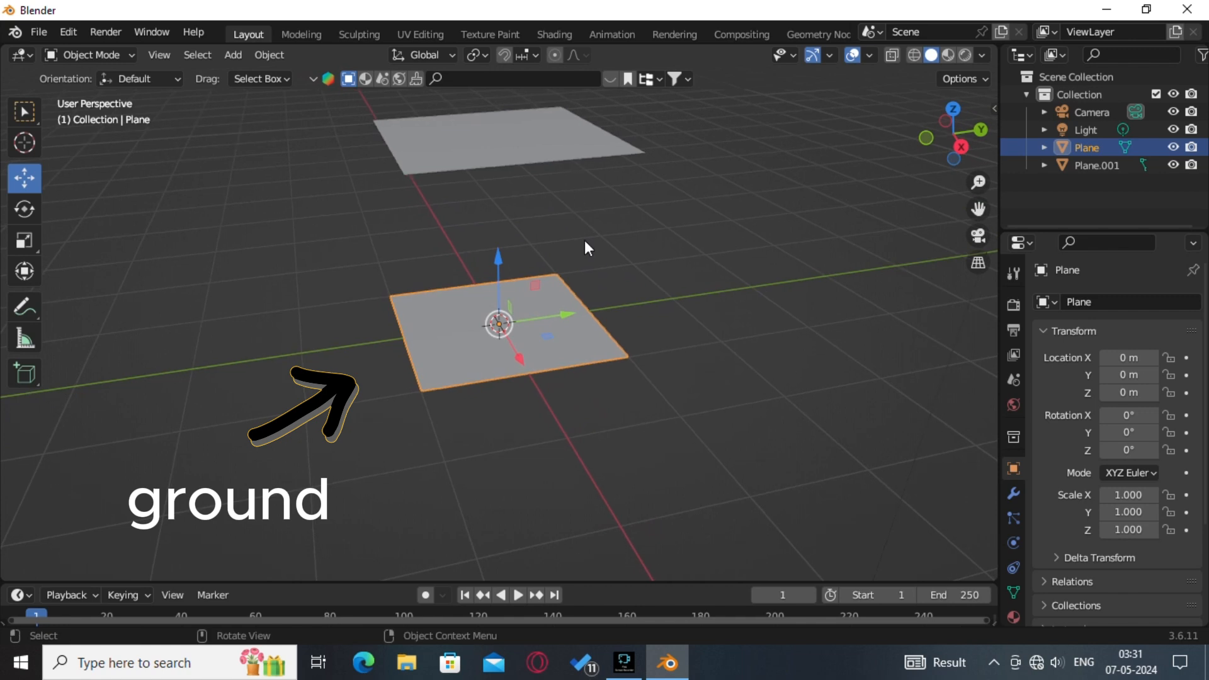
middle_click_drag(529, 290, 620, 353)
Add an emitter particle system to the upper plane
left_click(589, 151)
scroll(688, 240, "down", 3)
middle_click_drag(700, 315, 715, 307)
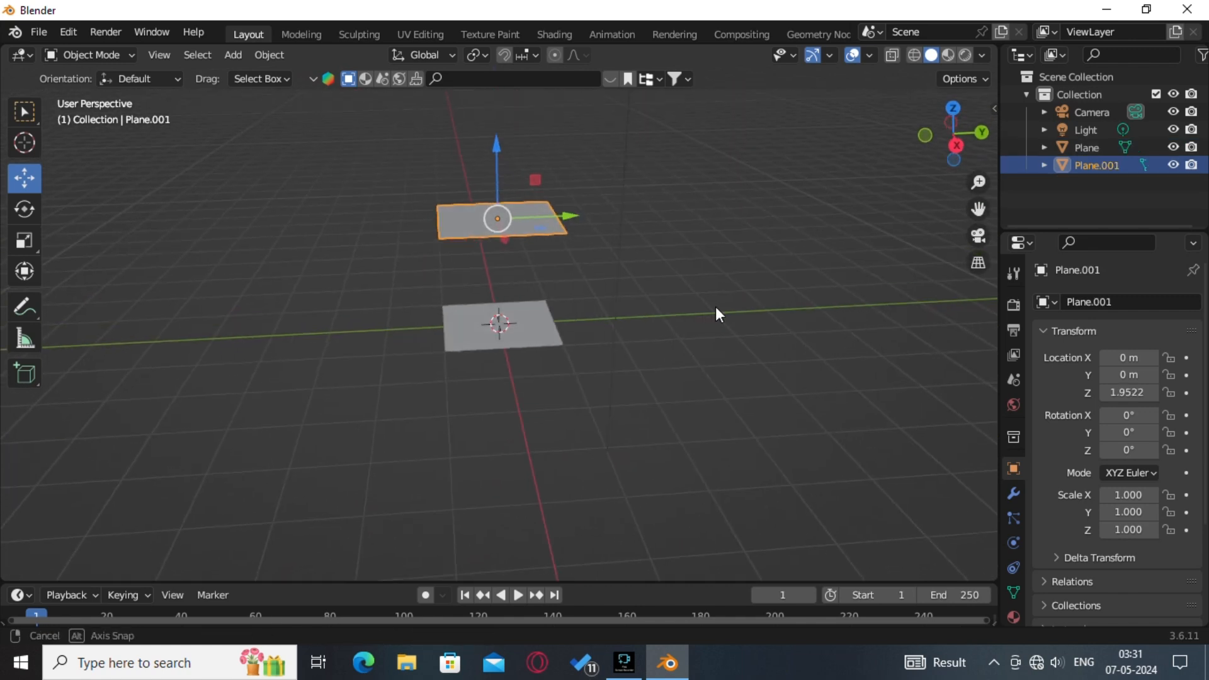
left_click(1014, 517)
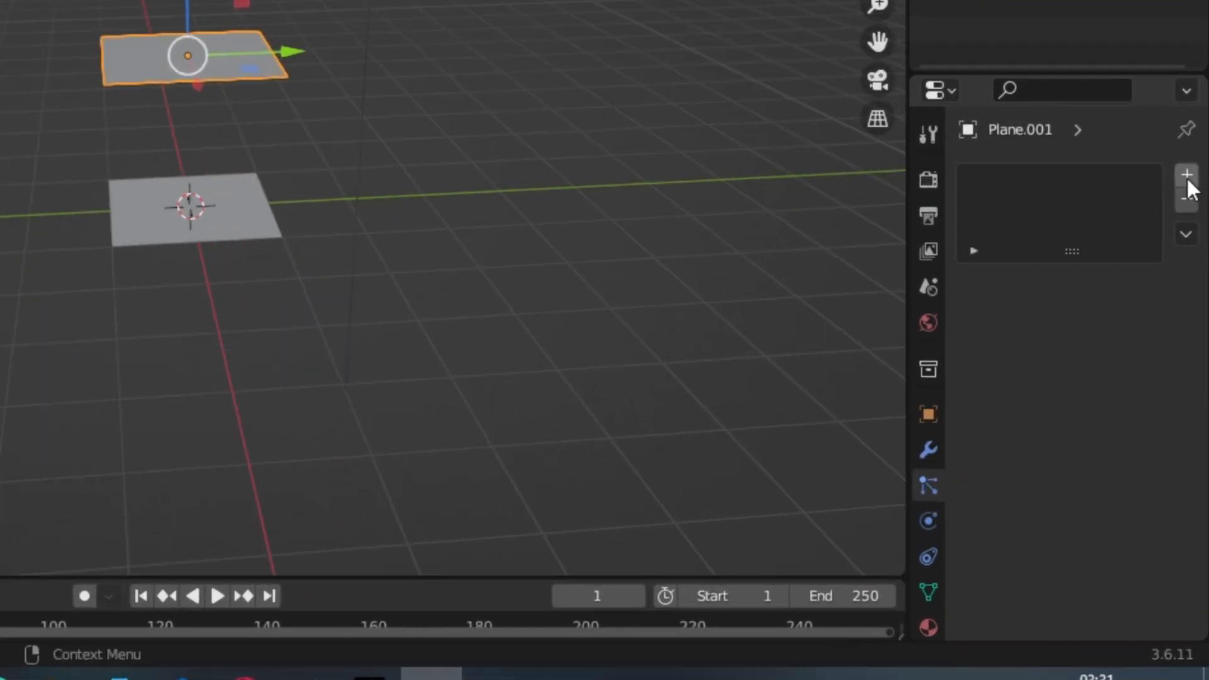
left_click(1184, 178)
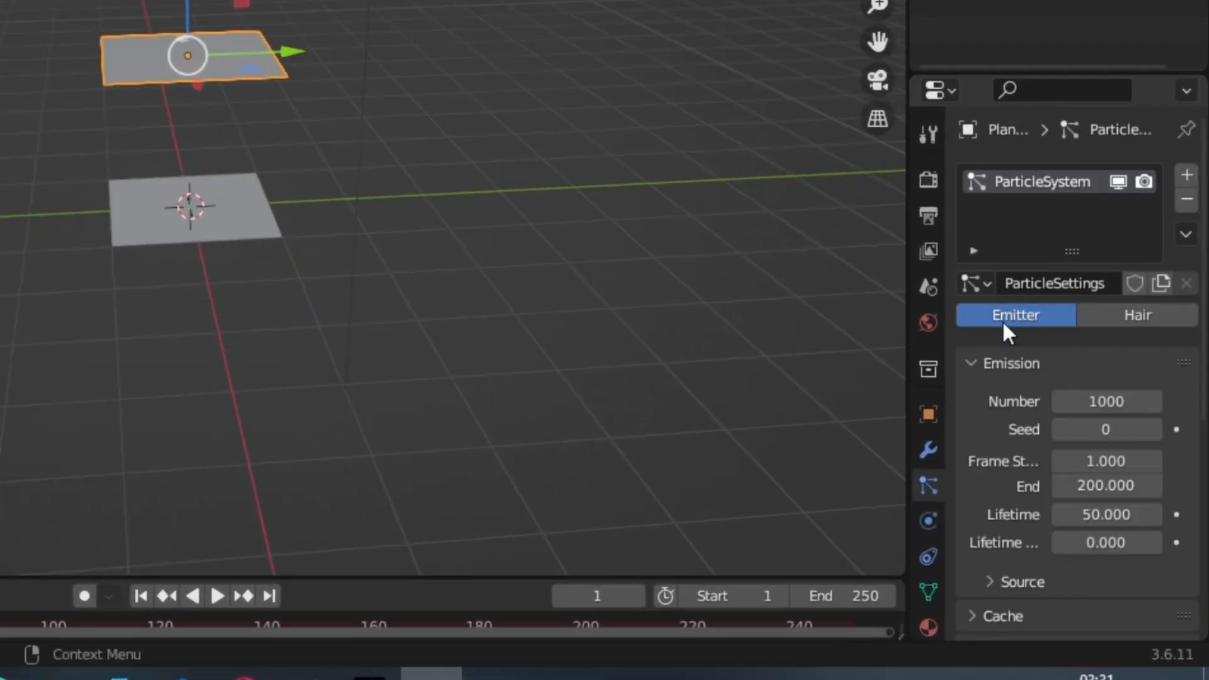
Play the animation to preview the particles falling from the upper plane, and return to the start of the timeline
scroll(498, 217, "up", 2)
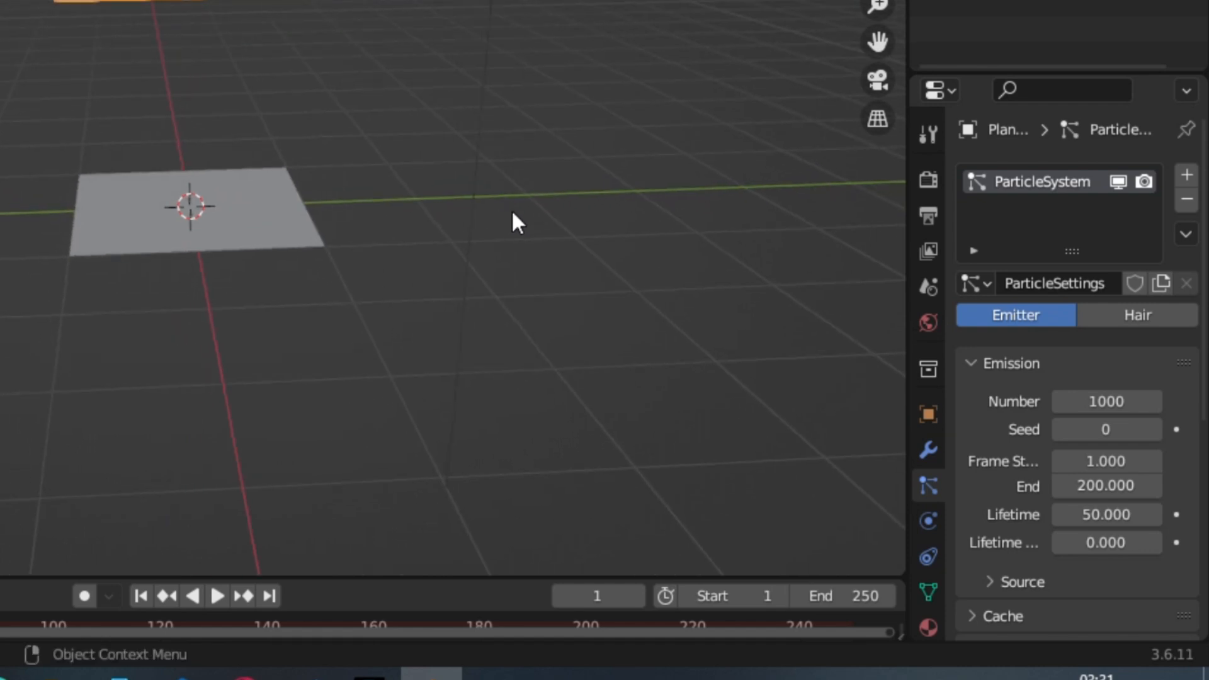
key("space")
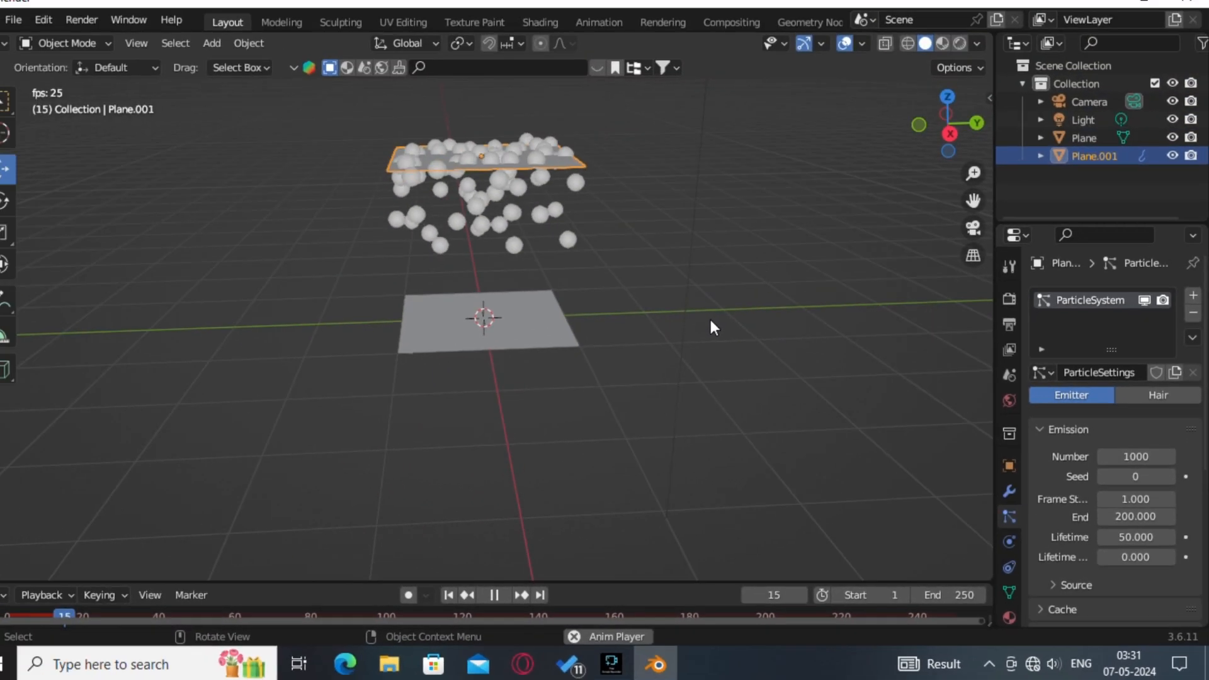
key("space")
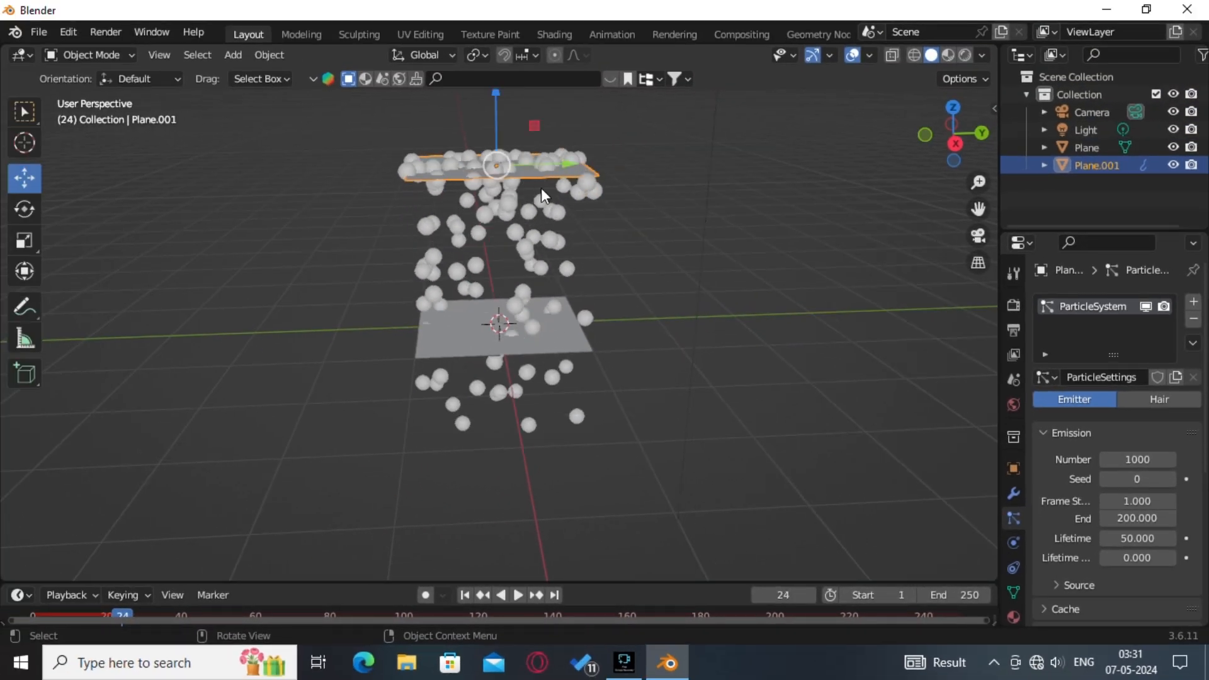
key("Left")
key("Left")
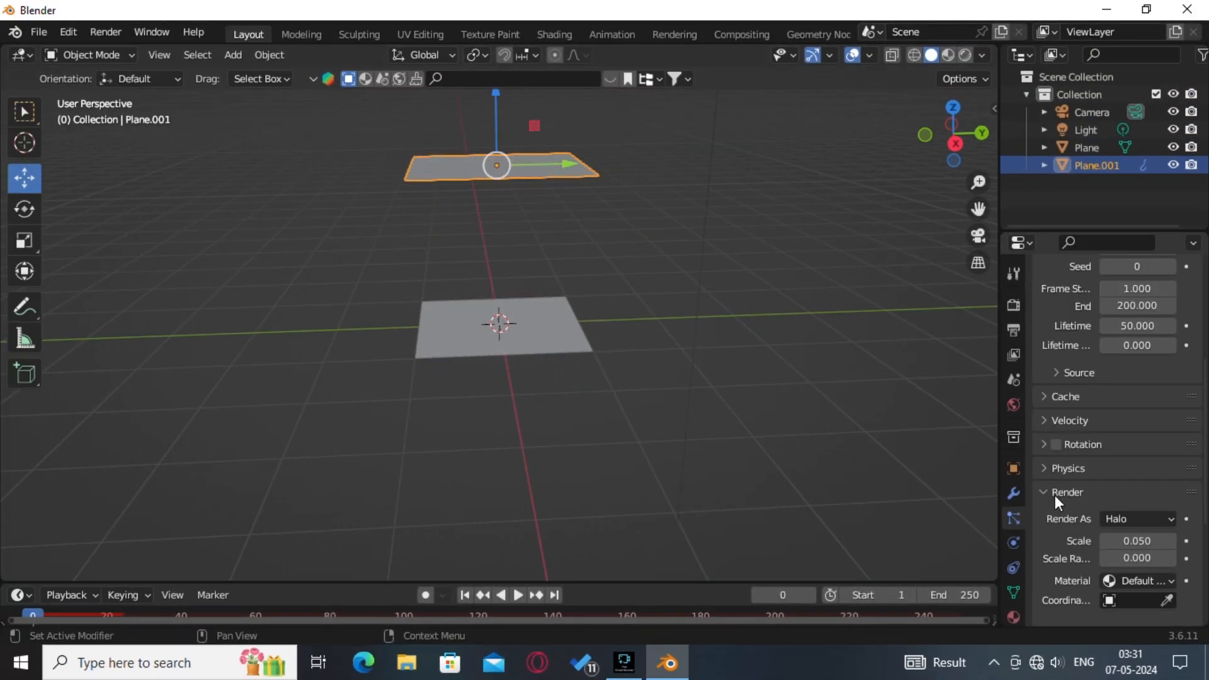
Set the upper plane's particles to render as Object
left_click(1108, 519)
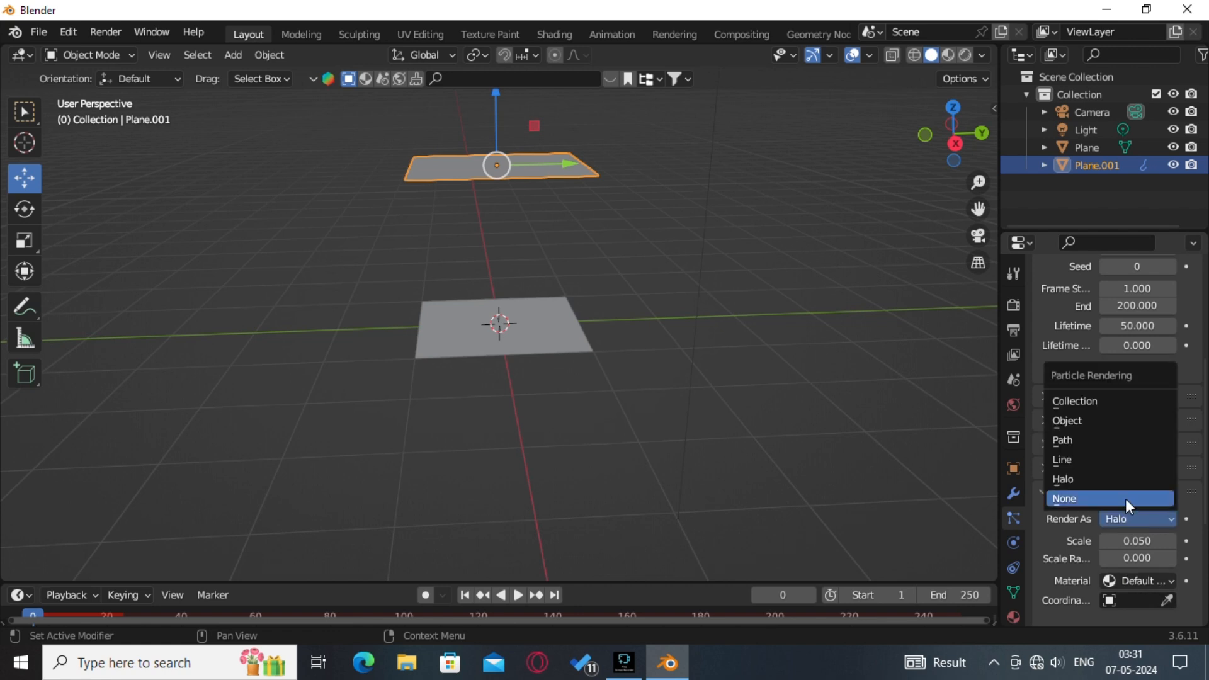
left_click(1095, 421)
scroll(1189, 555, "down", 4)
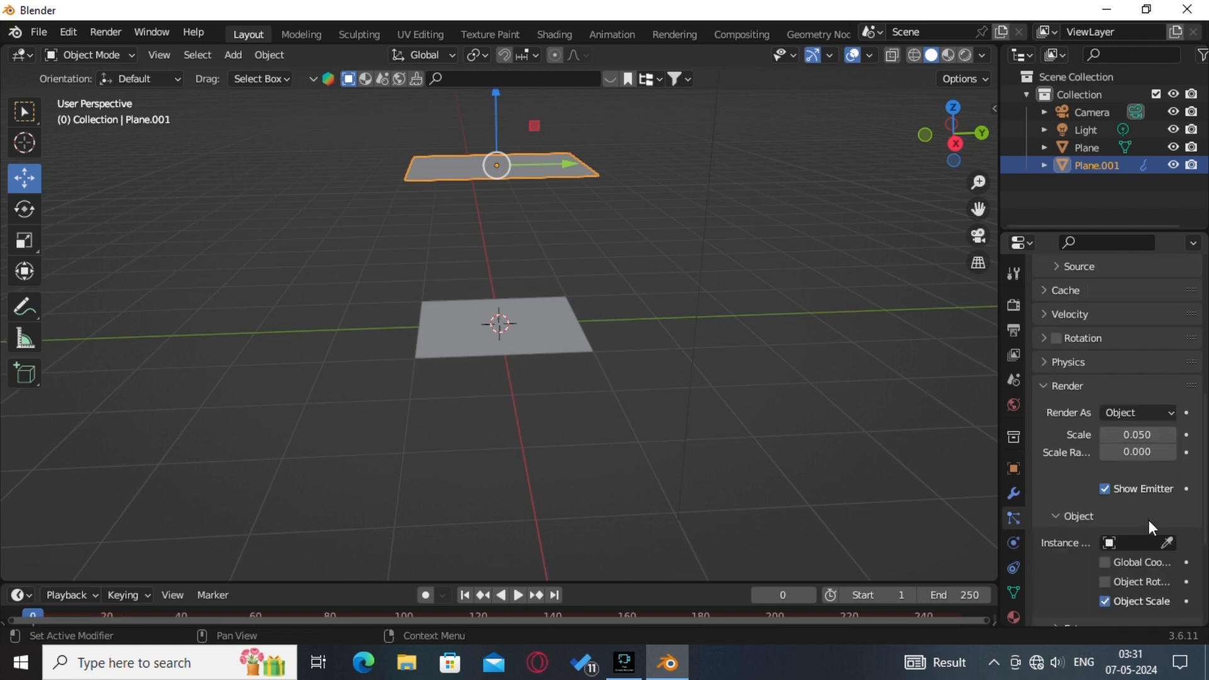
Add an ico sphere at the world origin with its subdivisions set to 1
left_click(258, 159)
left_click(233, 55)
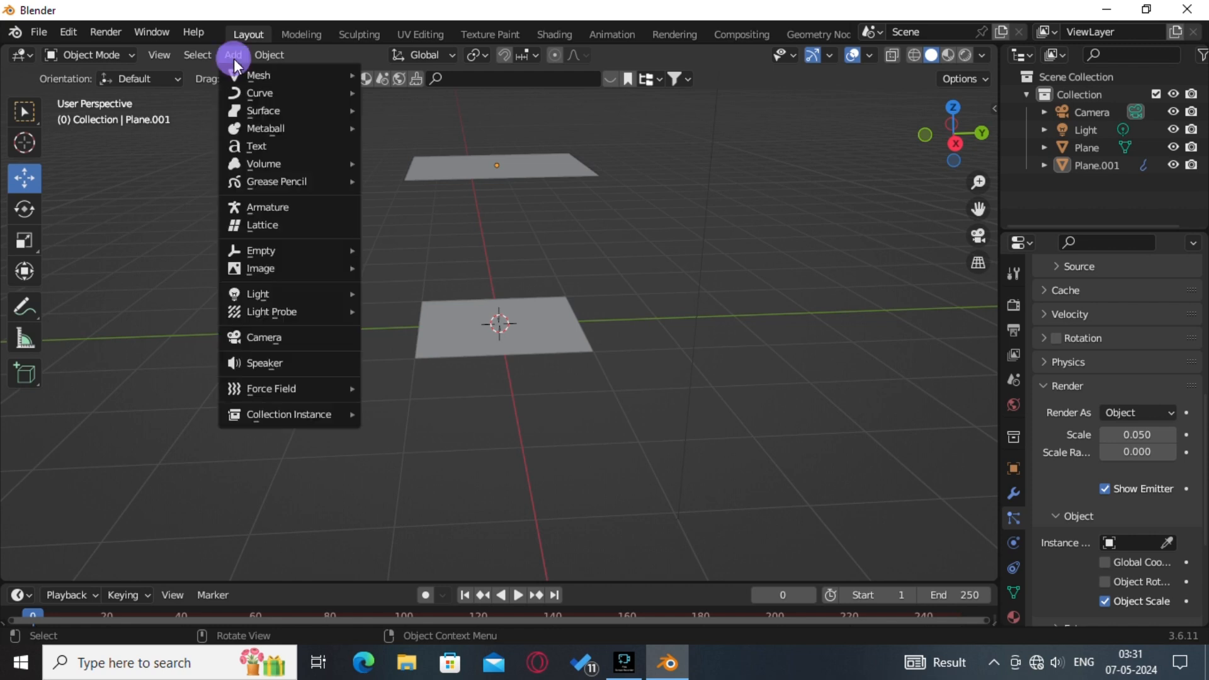
mouse_move(258, 75)
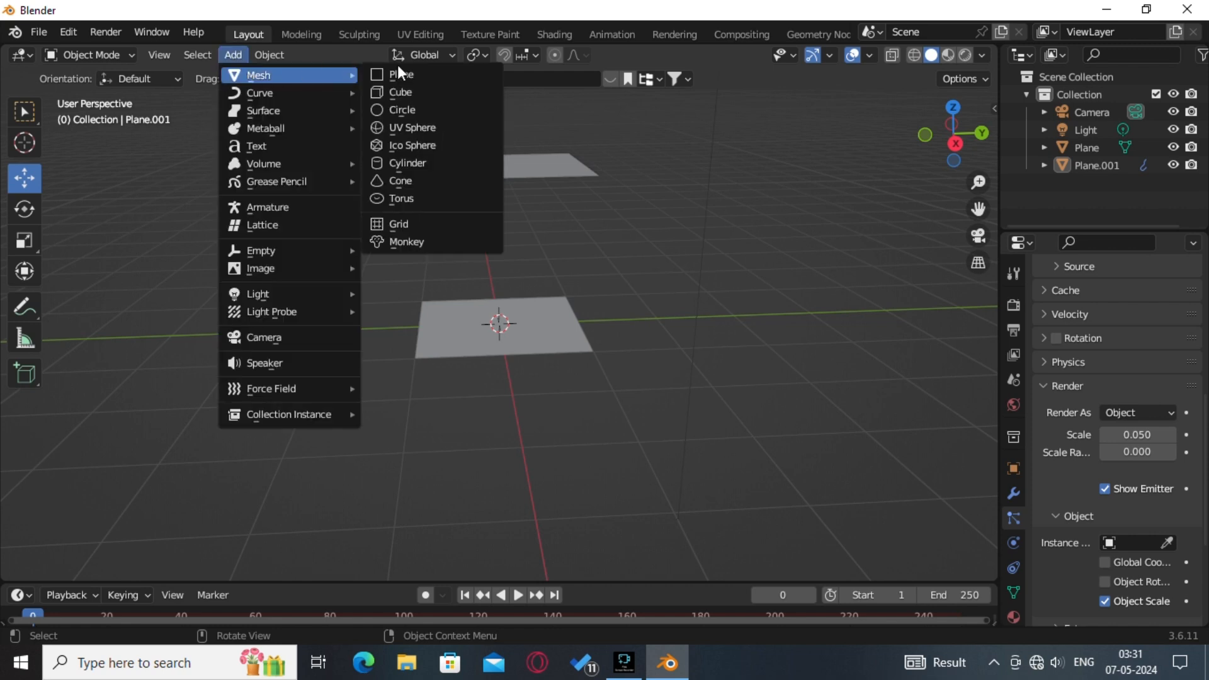
left_click(431, 145)
middle_click_drag(467, 202, 130, 434)
left_click(78, 566)
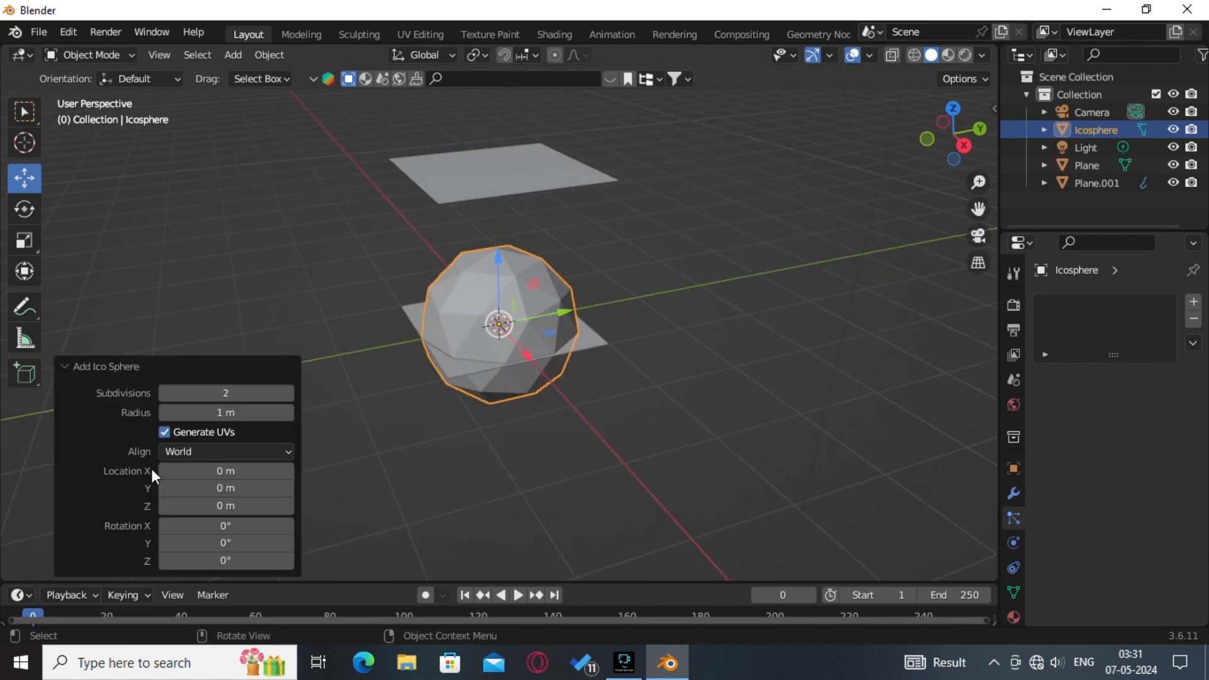
left_click(165, 393)
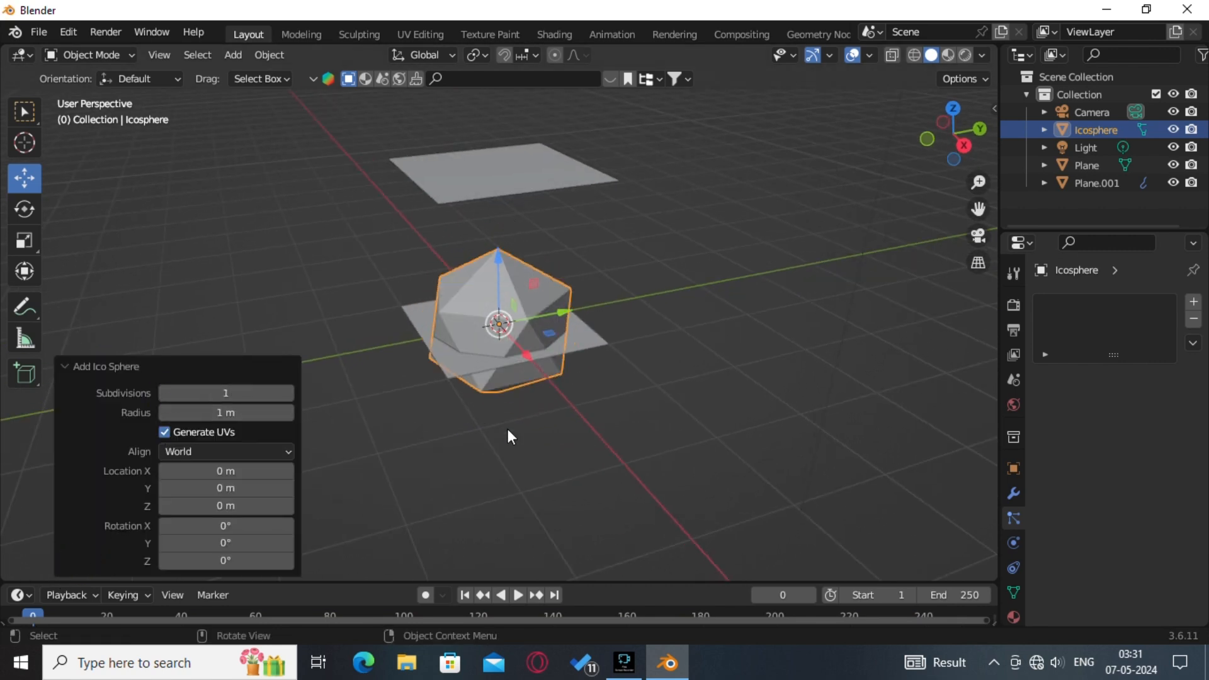
Stretch the ico sphere's top vertex upward into a smooth-shaded teardrop, and scale the whole object down
middle_click_drag(508, 429, 541, 407)
key("Tab")
left_click(501, 235)
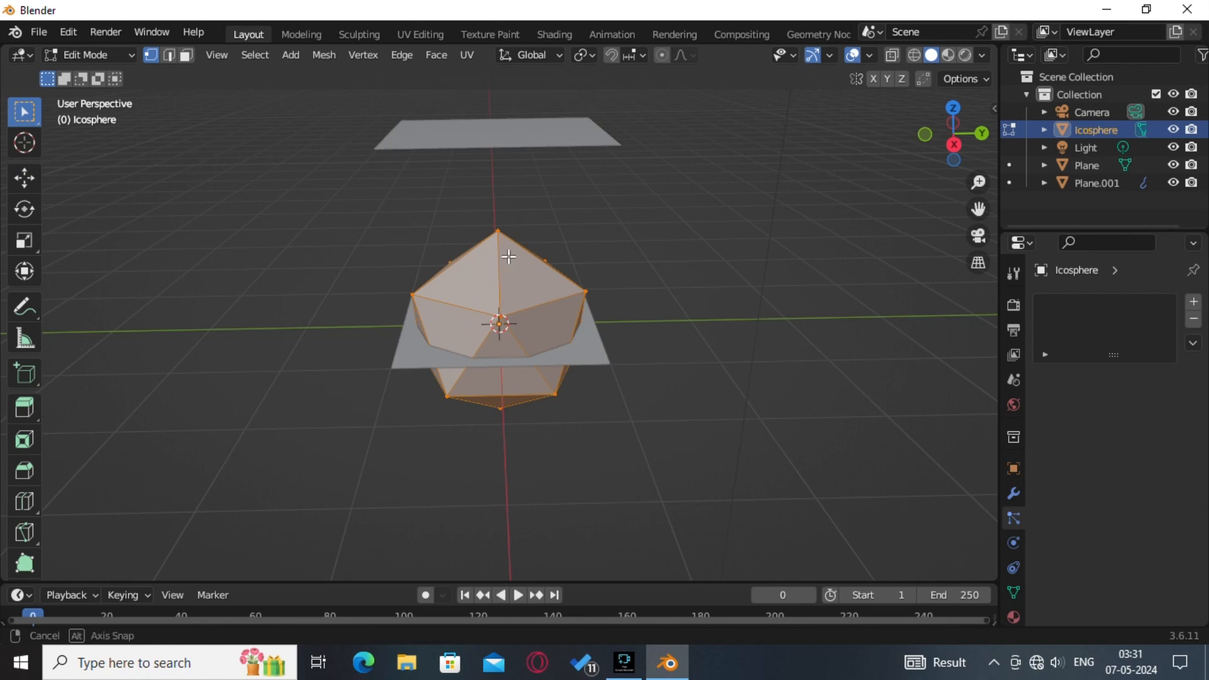
middle_click_drag(504, 251, 504, 182)
left_click_drag(504, 182, 470, 467)
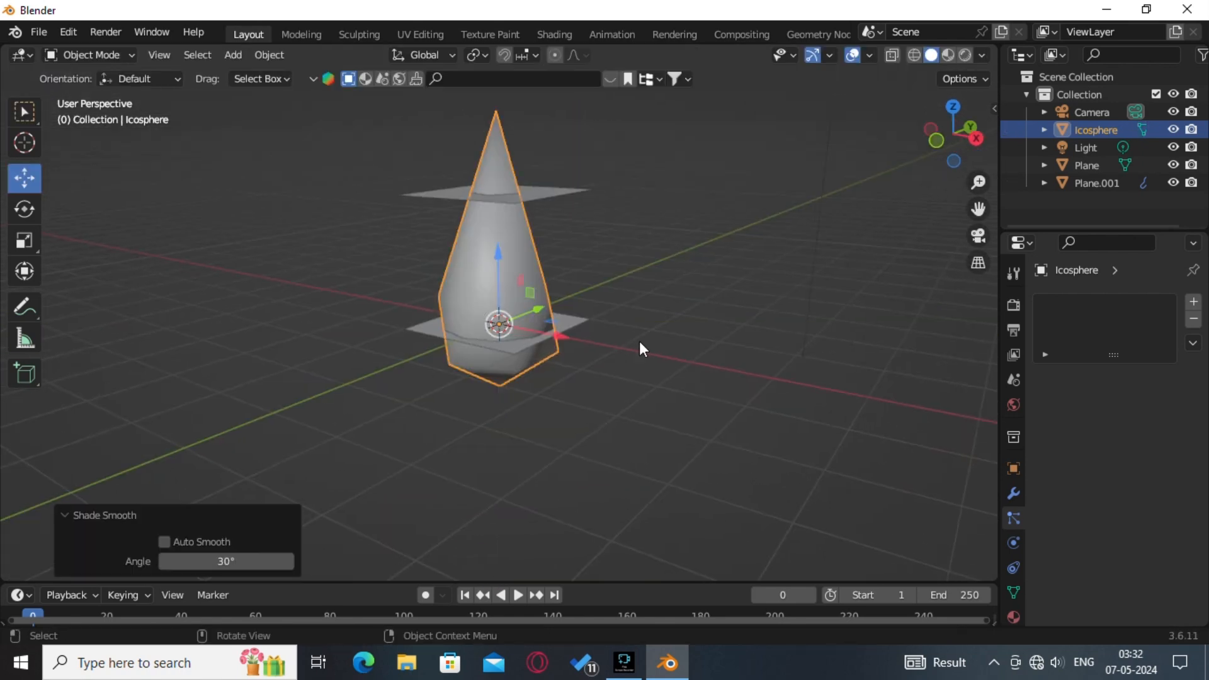
key("s")
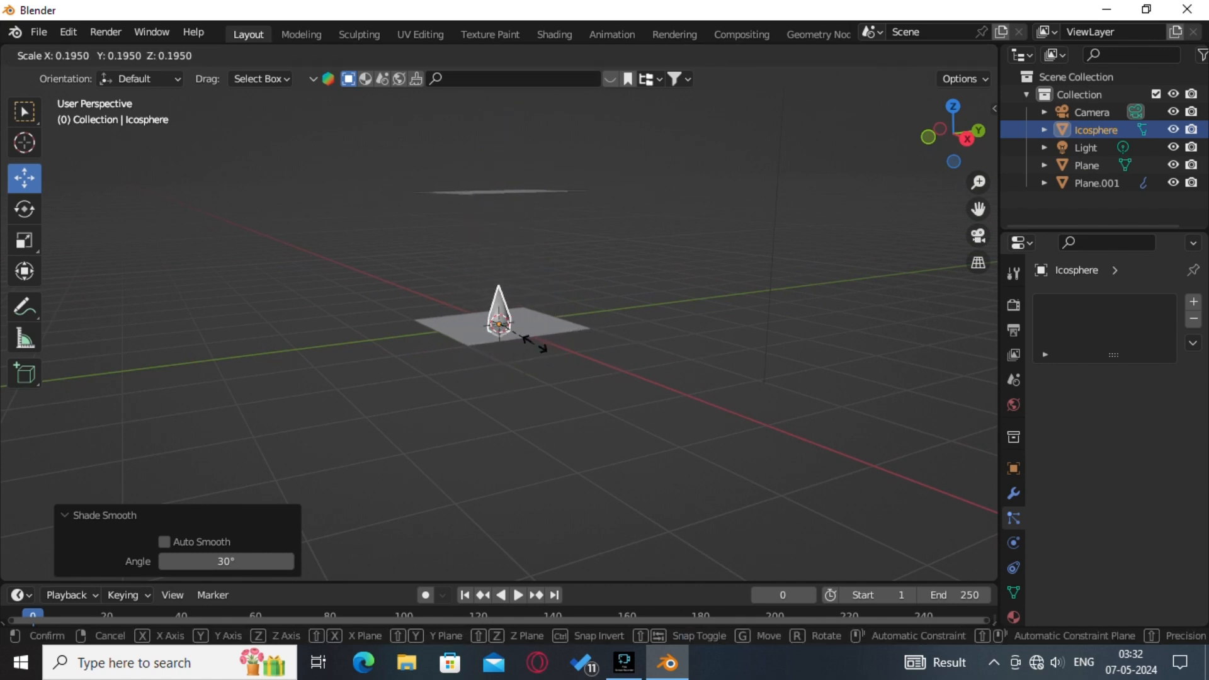
left_click(558, 346)
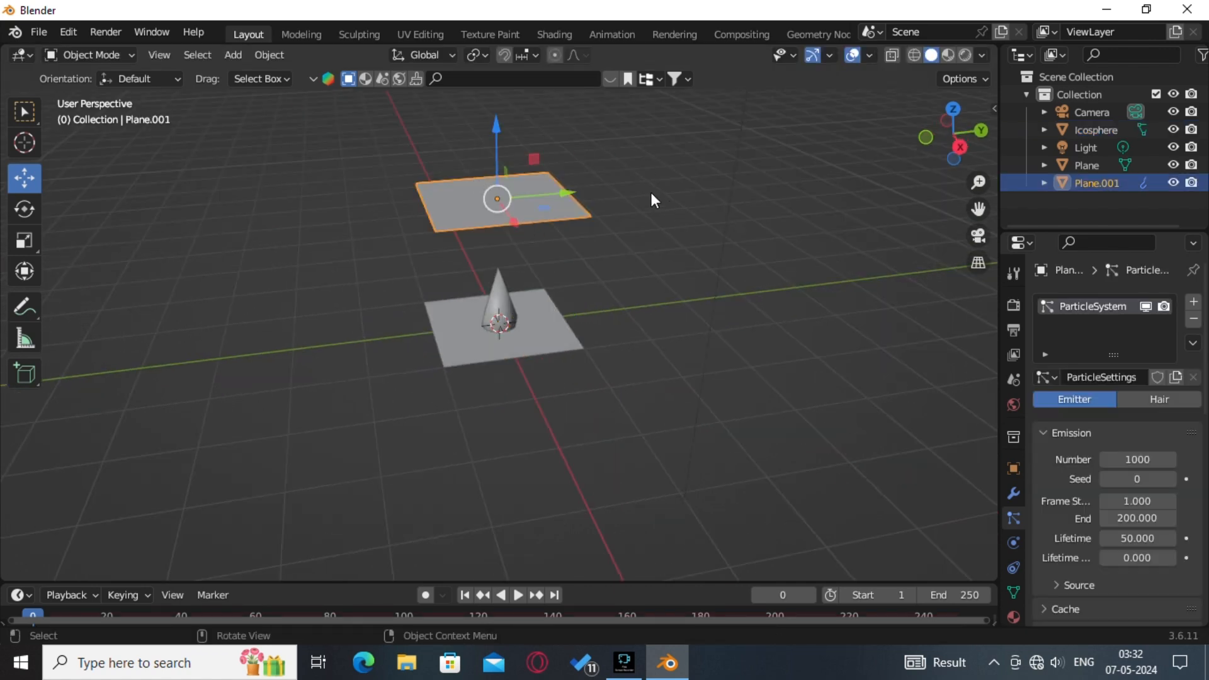
Assign the teardrop as the instance object for the upper plane's particles
scroll(1090, 492, "down", 12)
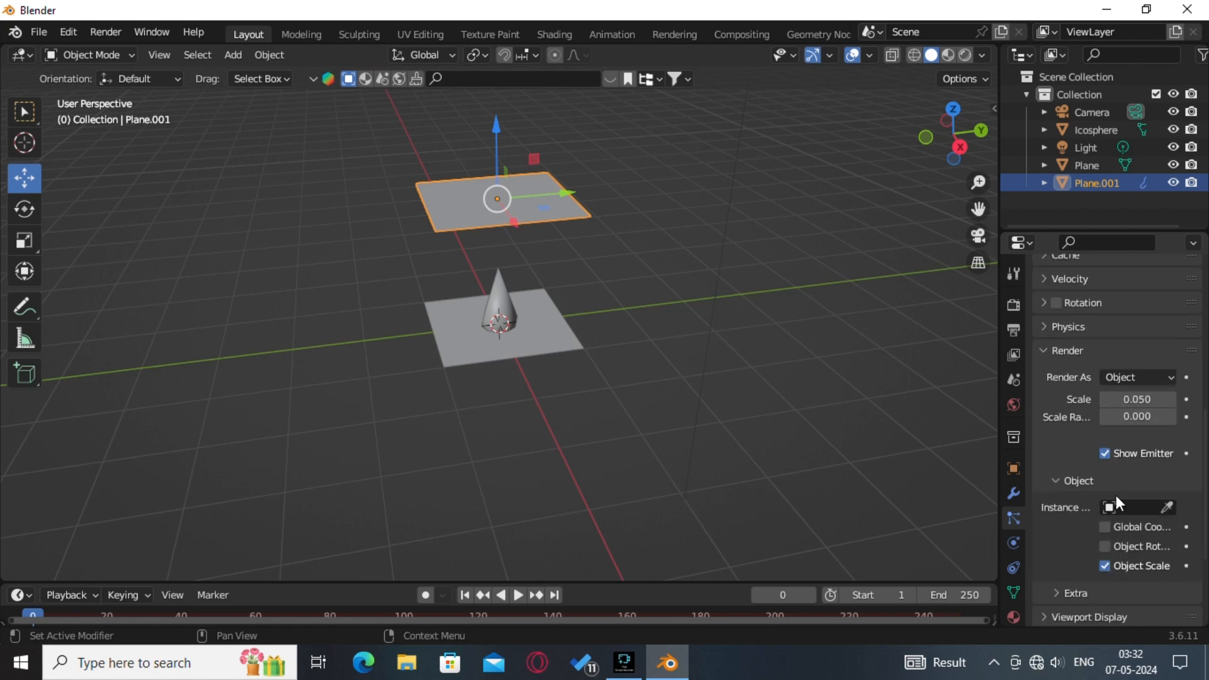
left_click(1170, 471)
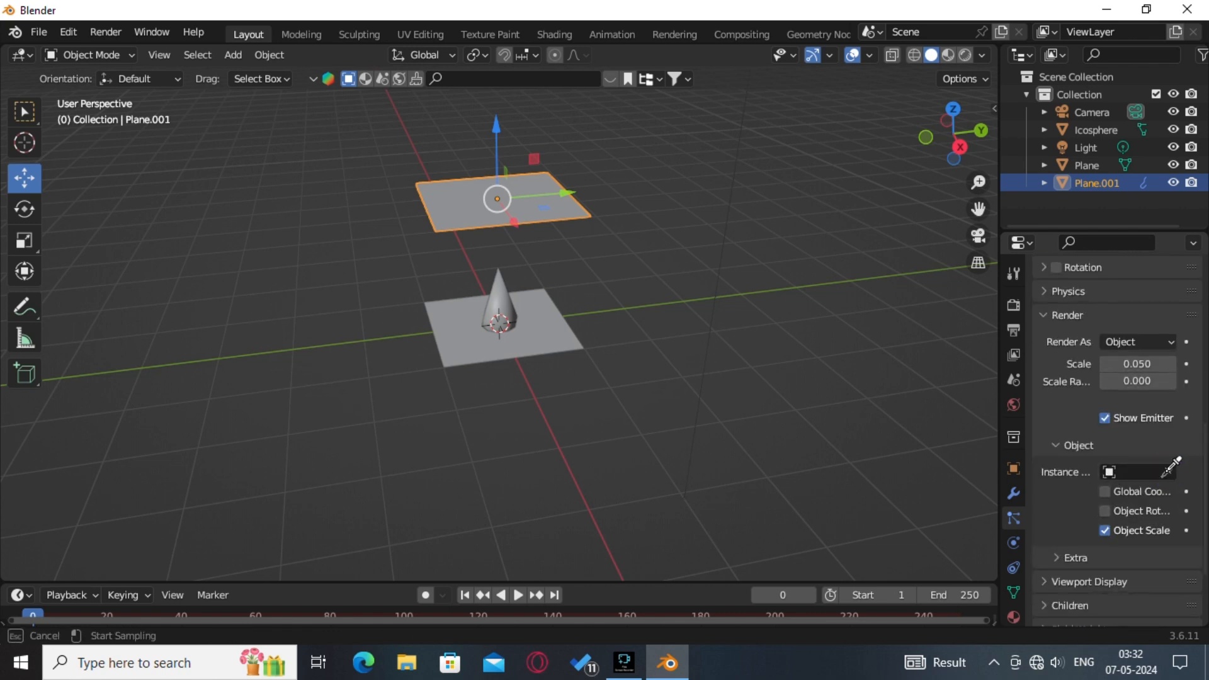
left_click(498, 296)
Play the animation briefly and examine the falling teardrop particles above the ground plane up close
middle_click_drag(820, 346, 688, 264)
key("space")
key("space")
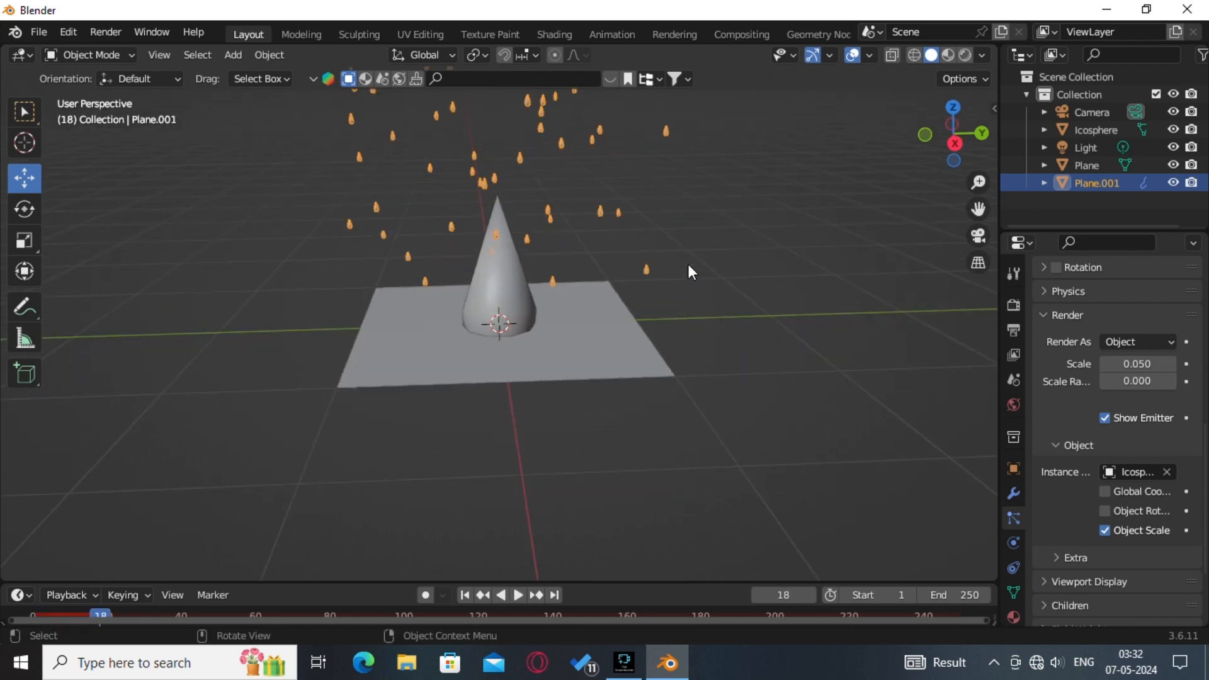
scroll(697, 285, "up", 8)
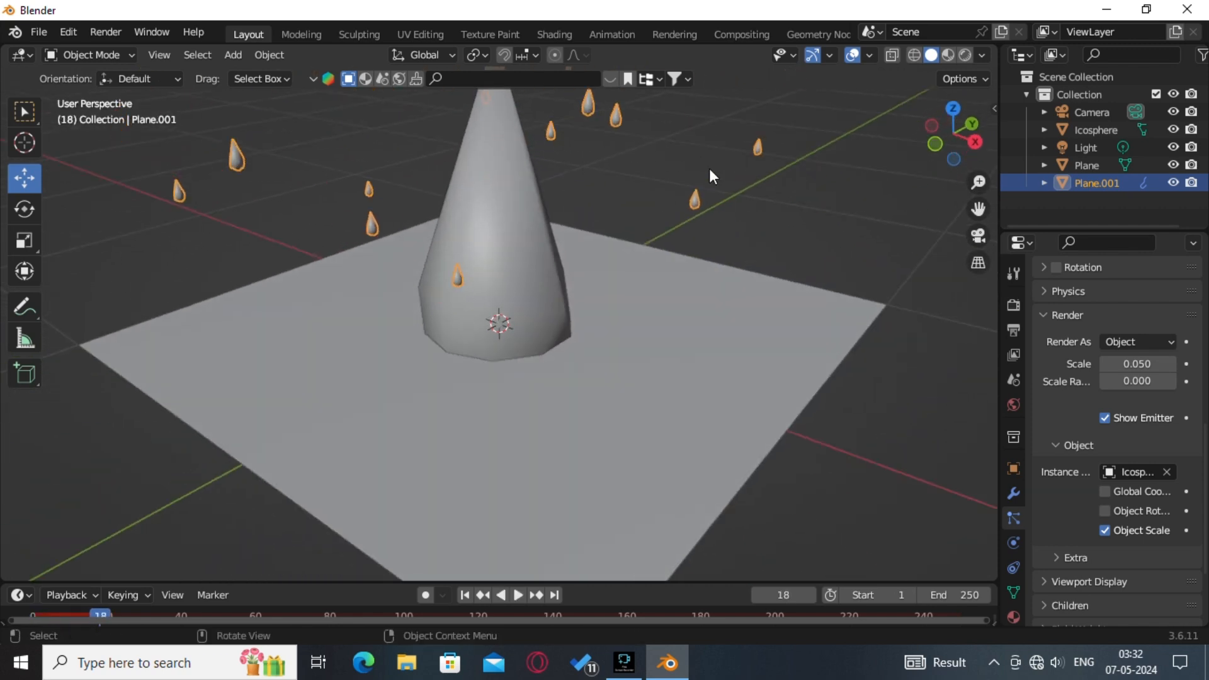
scroll(709, 168, "down", 5)
scroll(1090, 469, "up", 15)
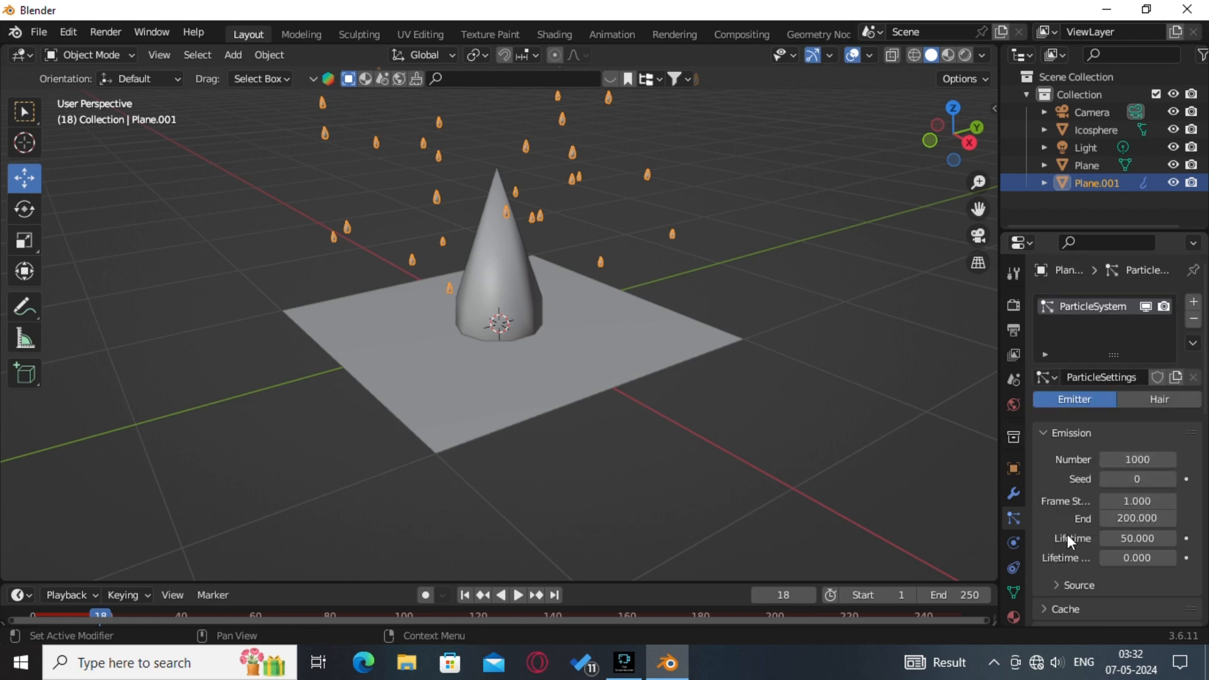
Hide the original teardrop object in the viewport
left_click(517, 290)
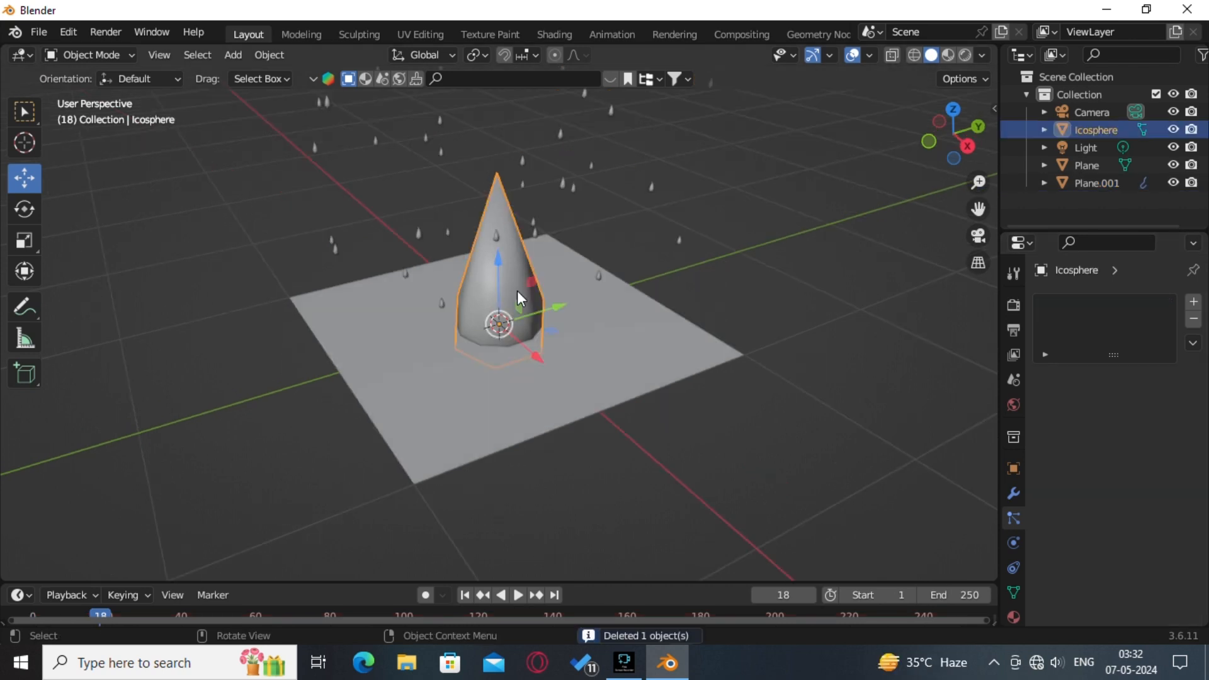
key("h")
middle_click_drag(610, 315, 749, 284)
Scale up the ground plane so it extends beyond the emitter plane
left_click(595, 341)
key("s")
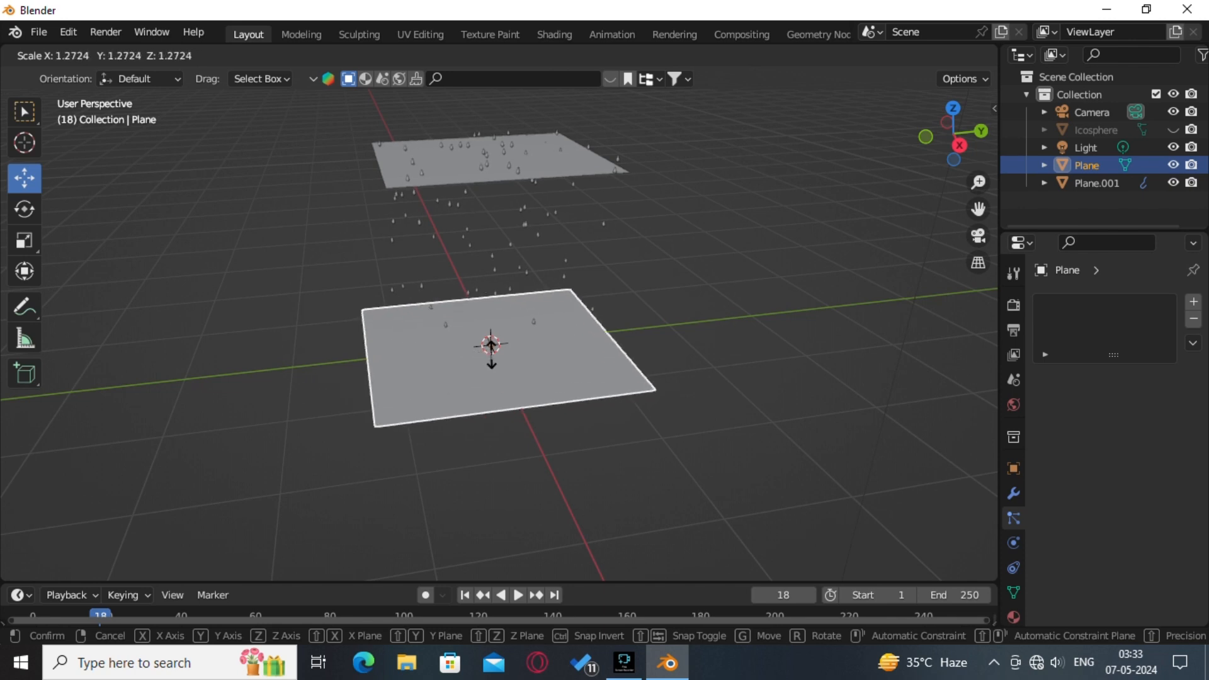
left_click(498, 357)
Subdivide the ground plane's mesh four times in Edit Mode, using one cut each time
middle_click_drag(500, 357, 570, 350)
key("Tab")
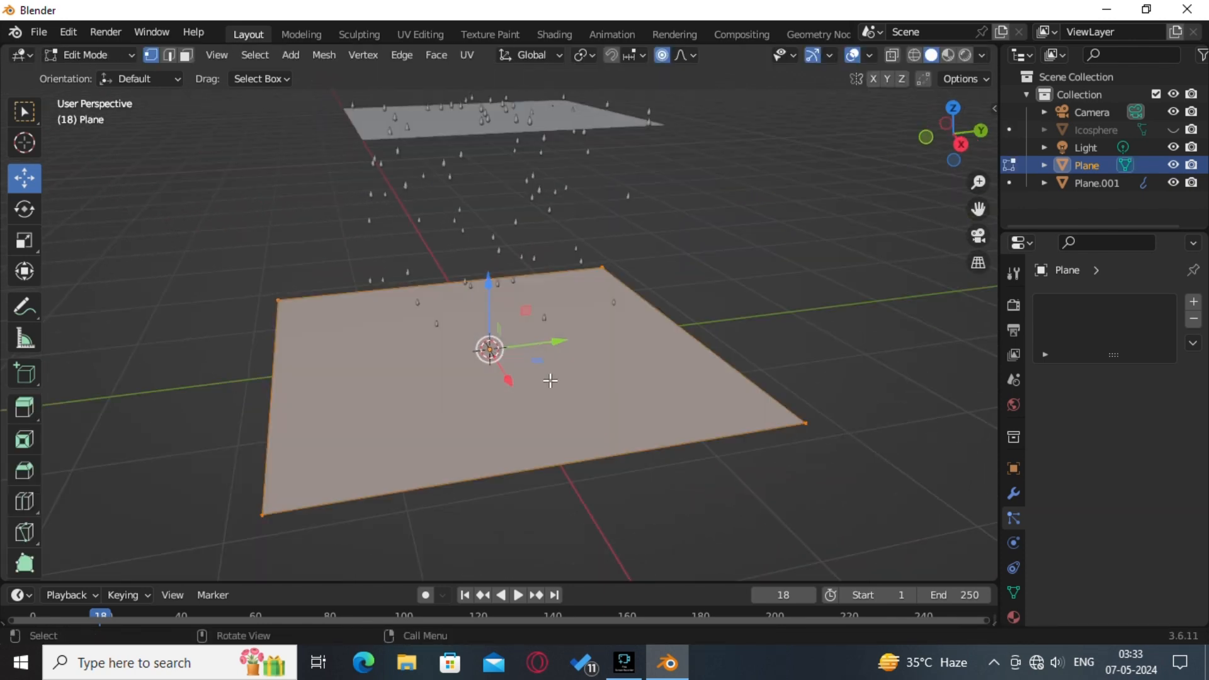
right_click(516, 337)
left_click(485, 246)
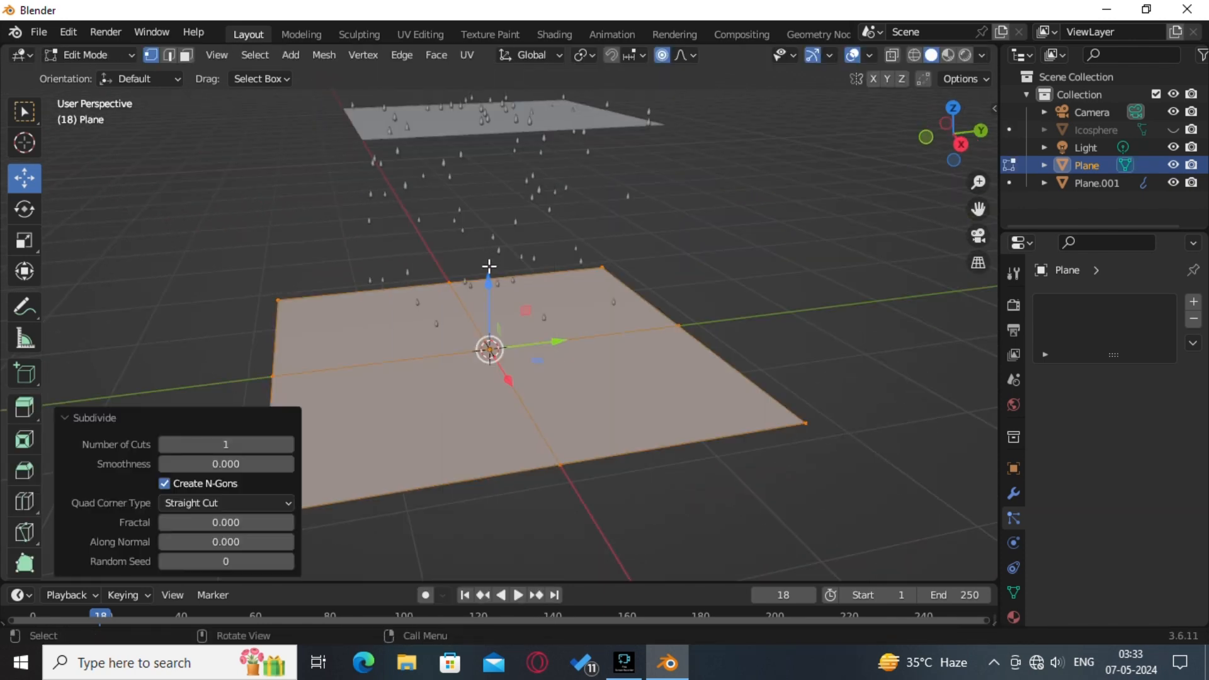
right_click(476, 249)
left_click(476, 247)
right_click(482, 247)
left_click(483, 247)
right_click(534, 306)
right_click(494, 343)
left_click(474, 245)
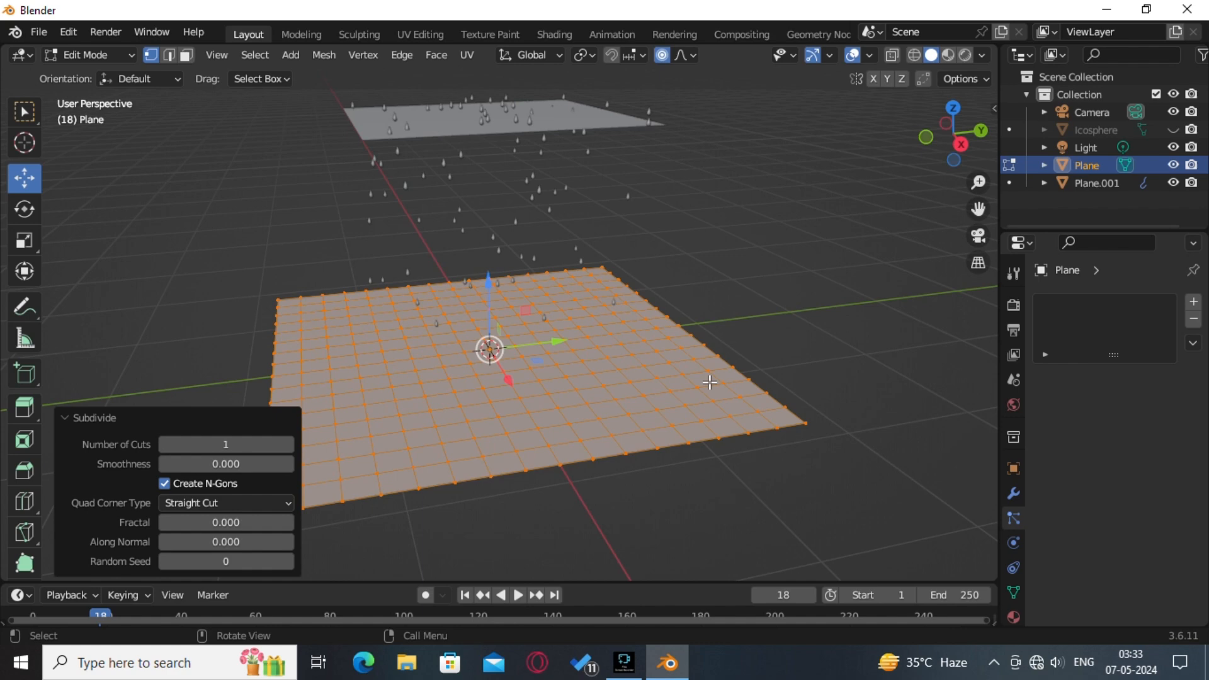
Add a Subdivision Surface modifier to the ground plane and return to Object Mode
left_click(1012, 490)
left_click(1081, 282)
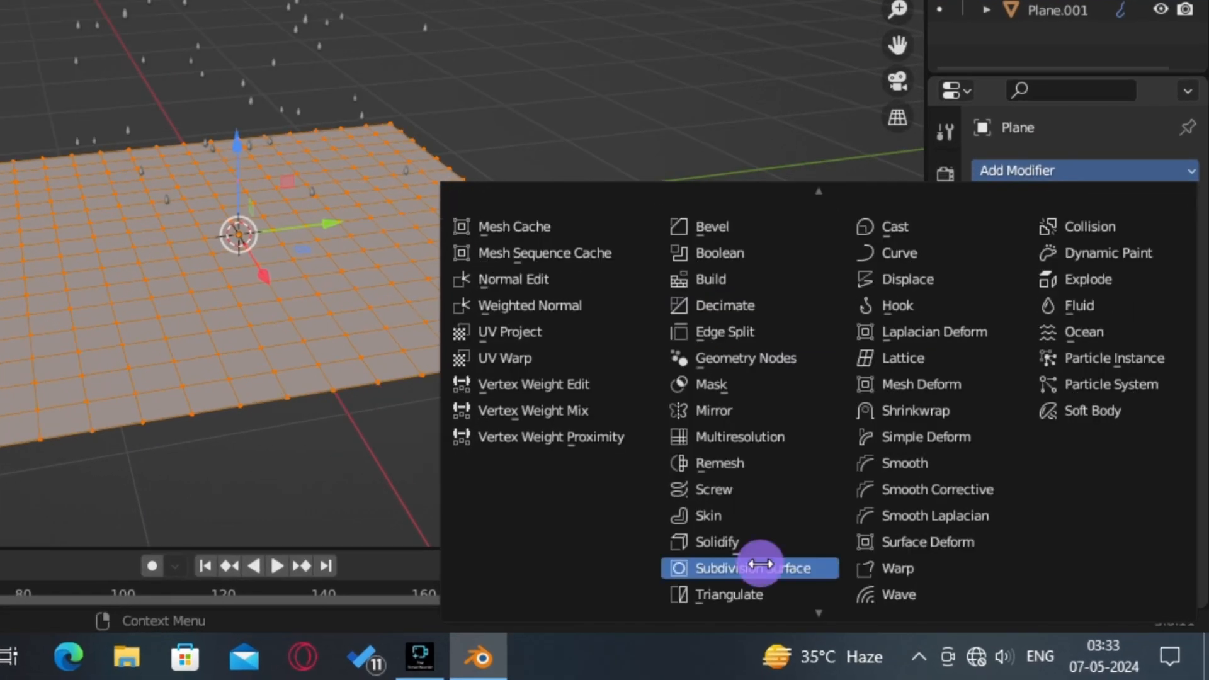
left_click(761, 564)
middle_click_drag(558, 383, 705, 416)
key("Tab")
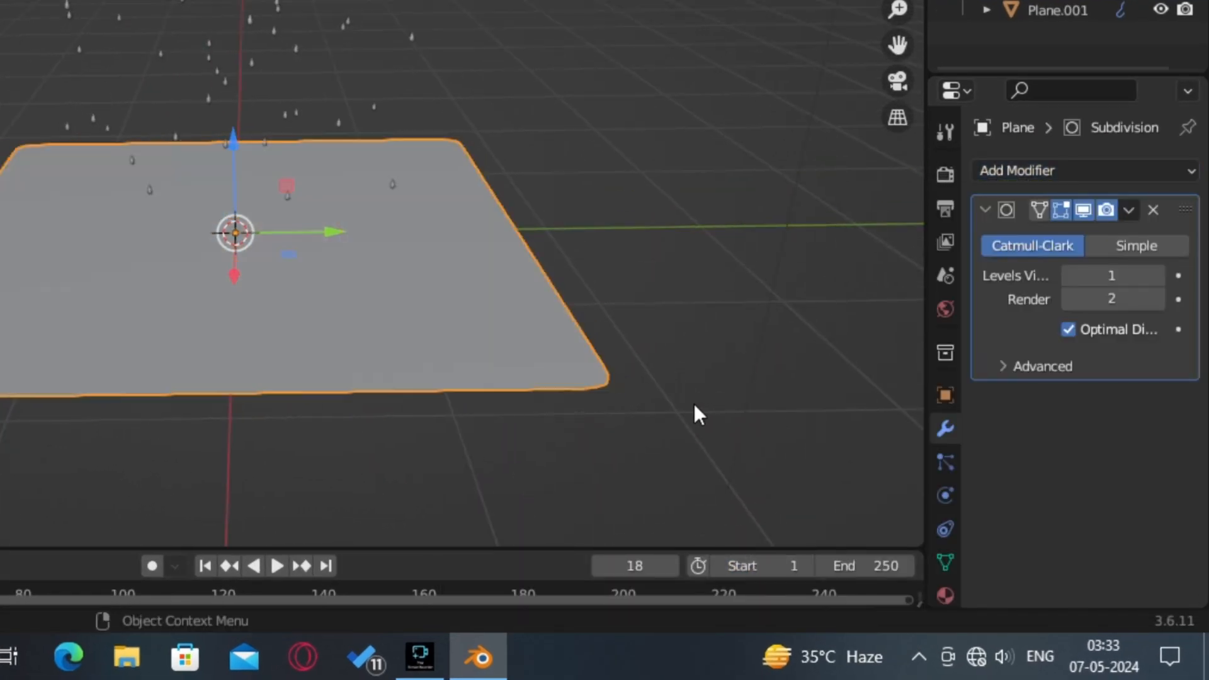
Enable Dynamic Paint physics on the ground plane and add a canvas to it
left_click(945, 495)
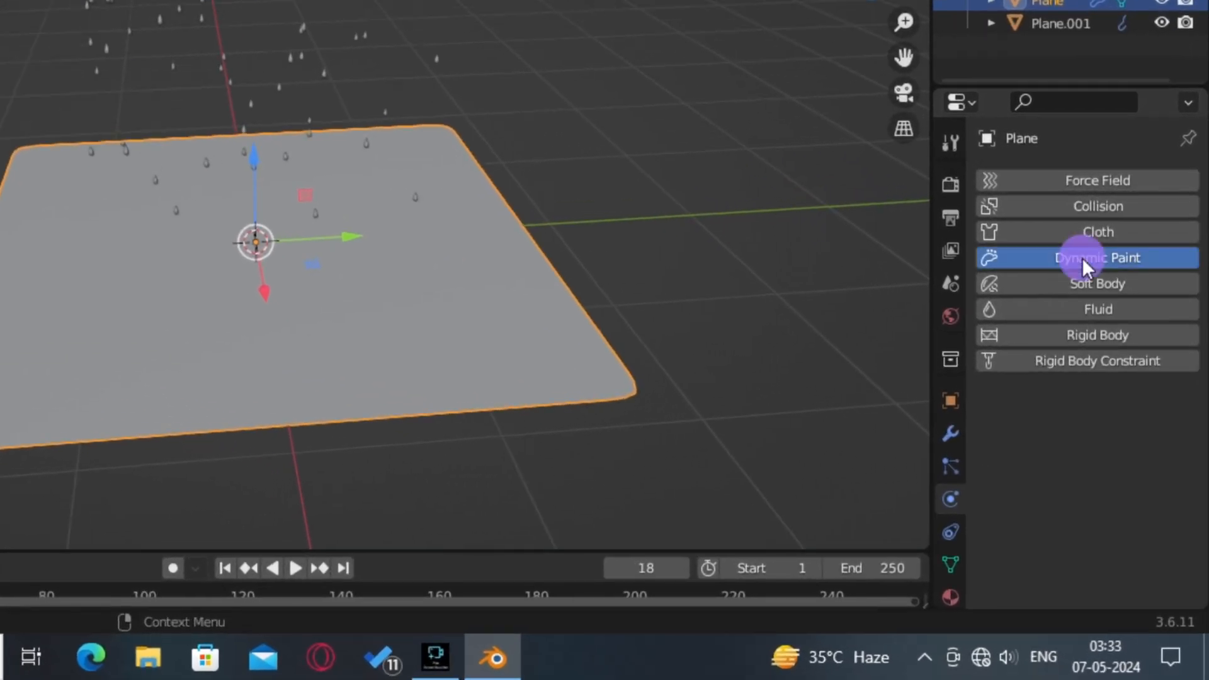
left_click(1082, 258)
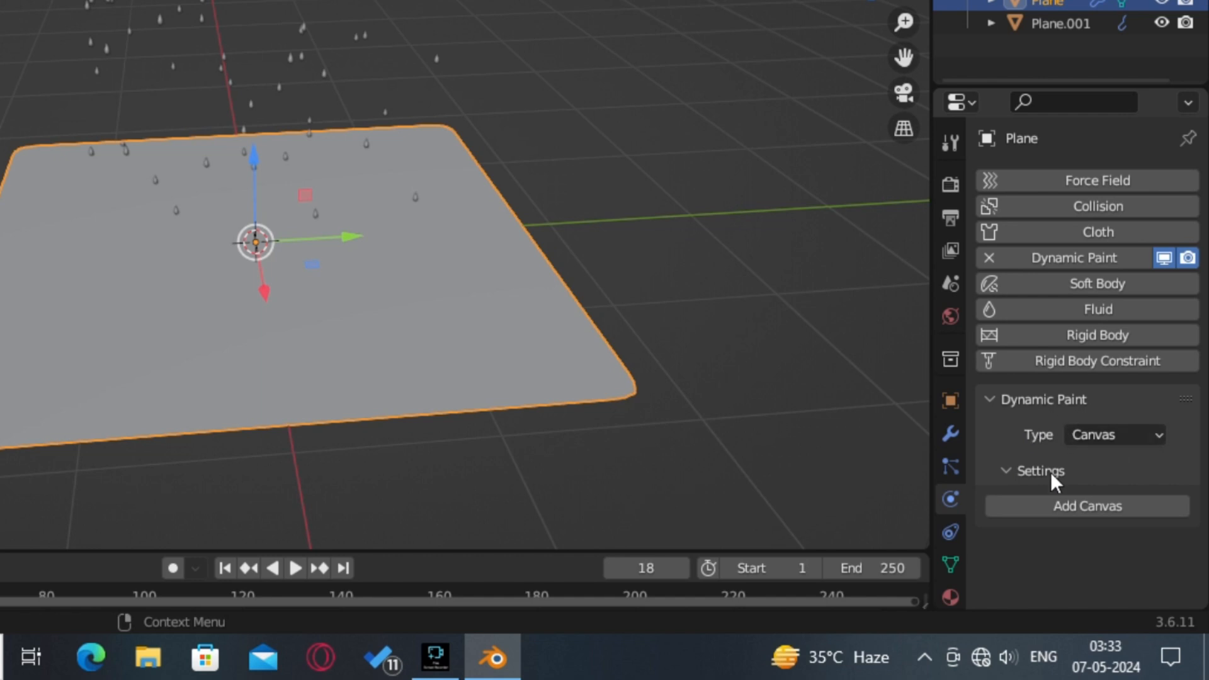
left_click(1087, 507)
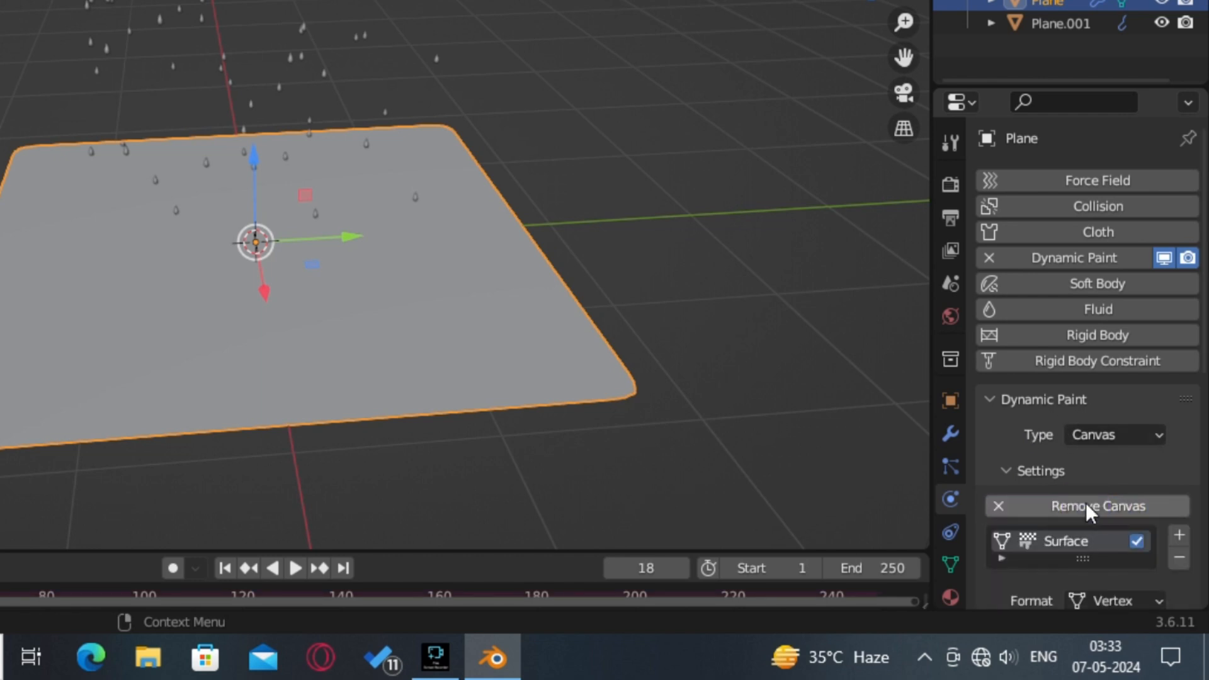
Change the ground plane's Dynamic Paint canvas surface type to Waves
scroll(1086, 535, "down", 10)
left_click(1036, 421)
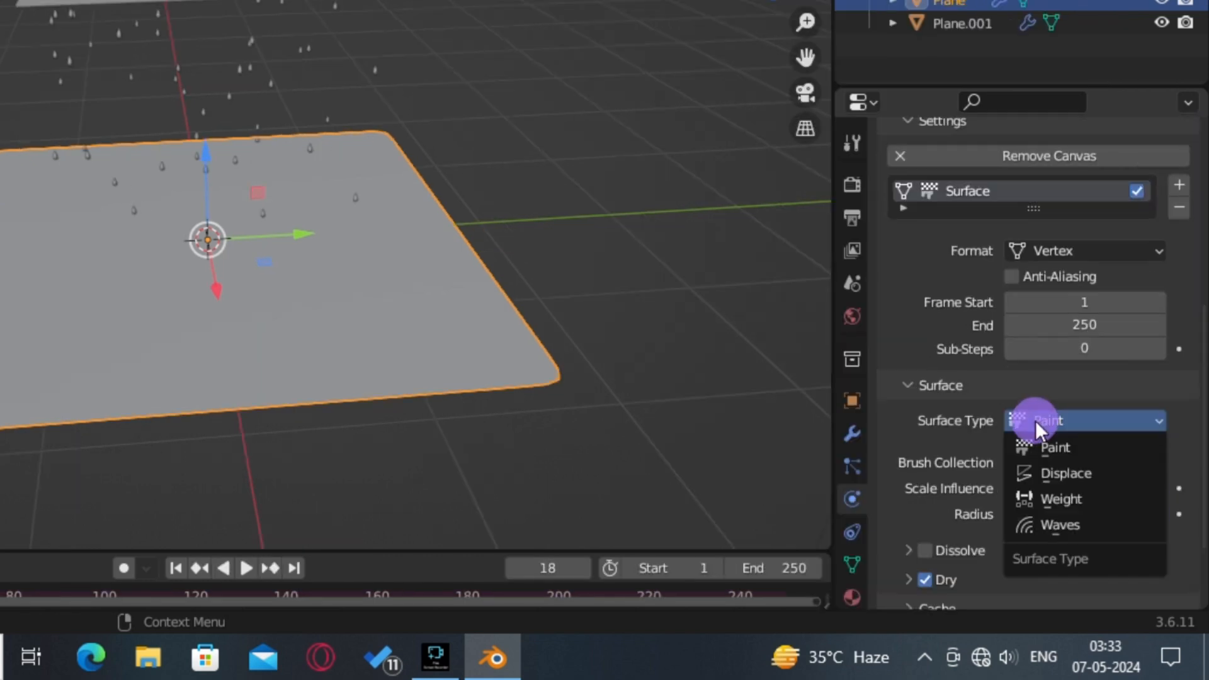
left_click(1075, 522)
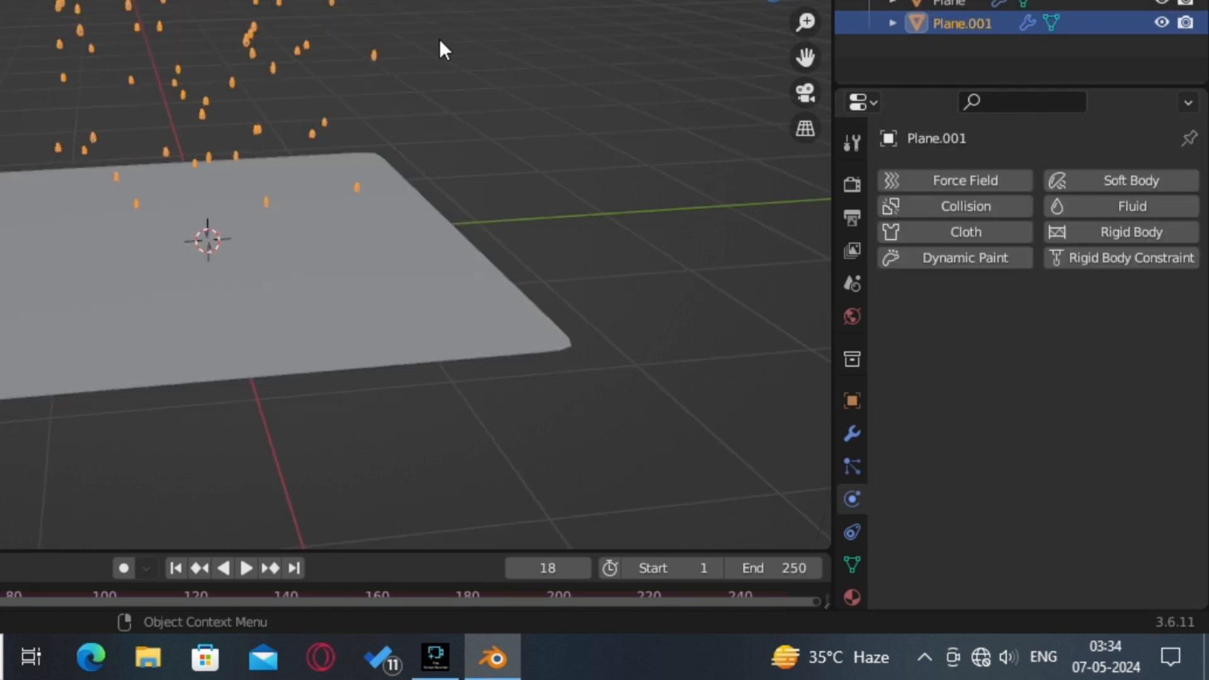
Enable Dynamic Paint physics on the emitter plane, set its type to Brush and add the brush
left_click(1027, 258)
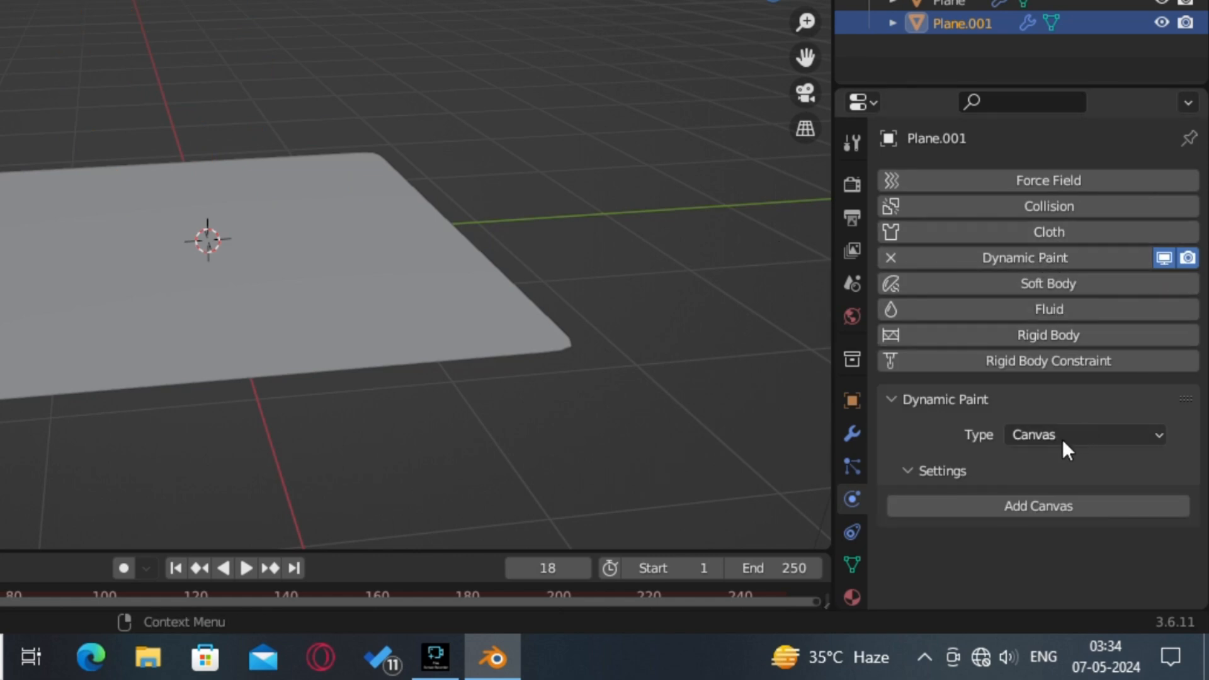
left_click(1037, 435)
left_click(1042, 491)
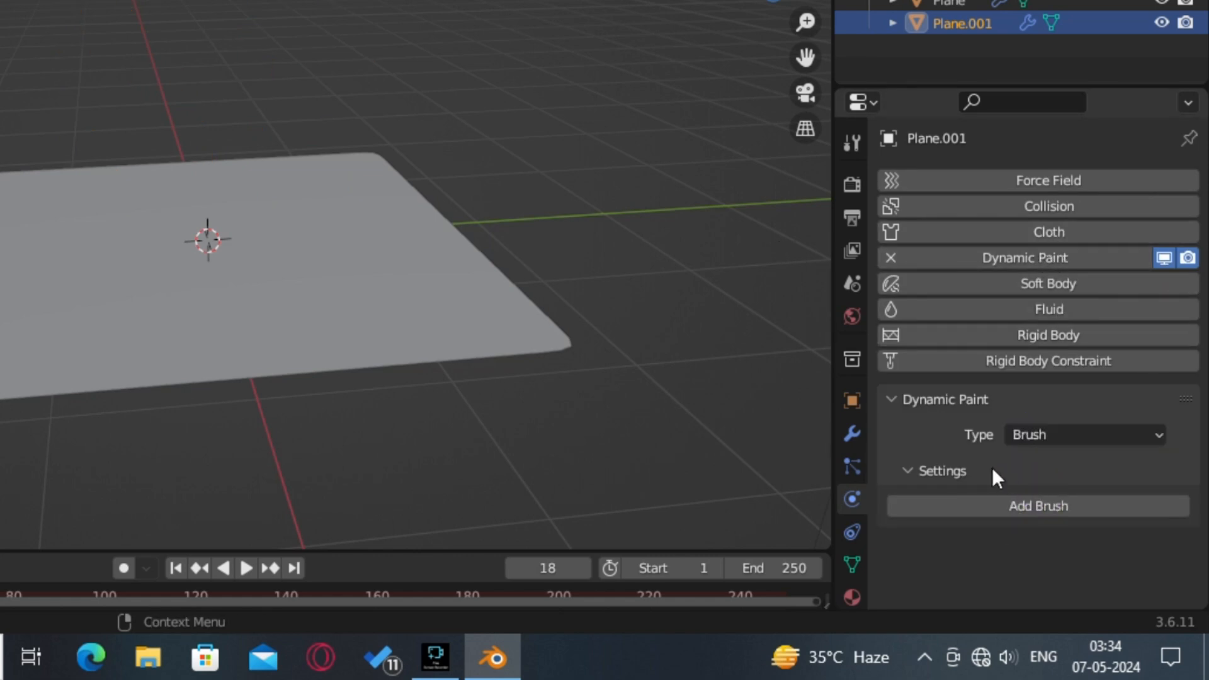
left_click(1034, 507)
scroll(1048, 435, "down", 5)
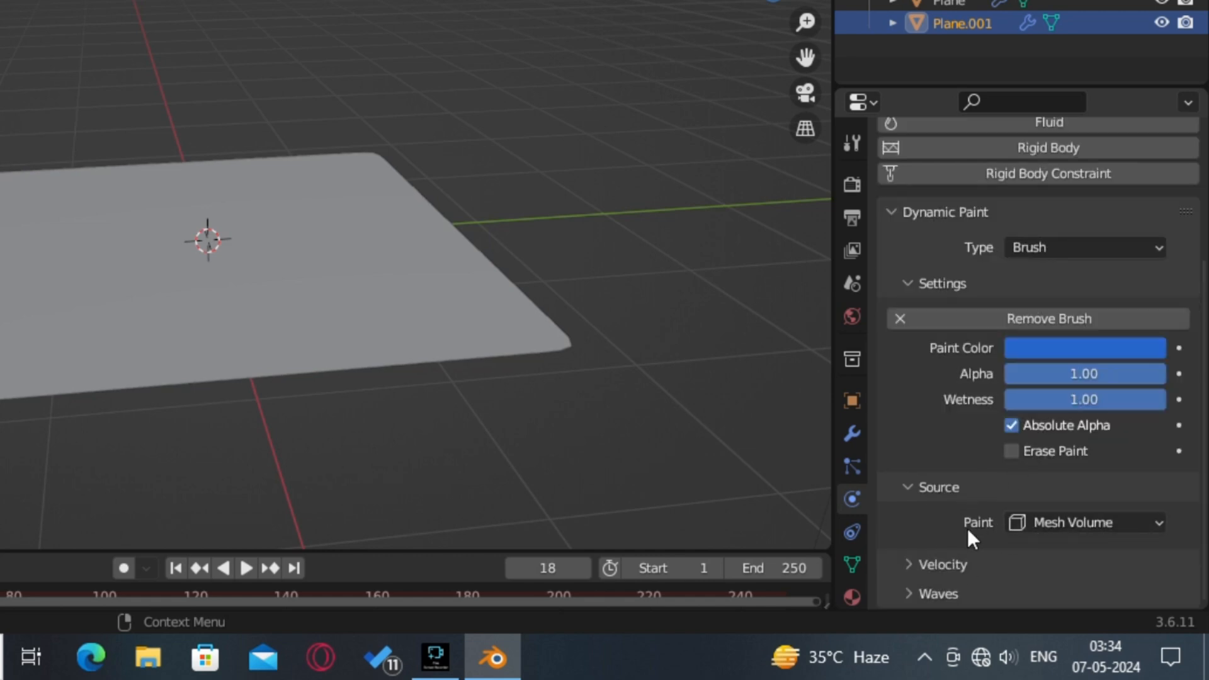
Set the brush's paint source to Particle System and assign the emitter's ParticleSystem to it
left_click(1078, 522)
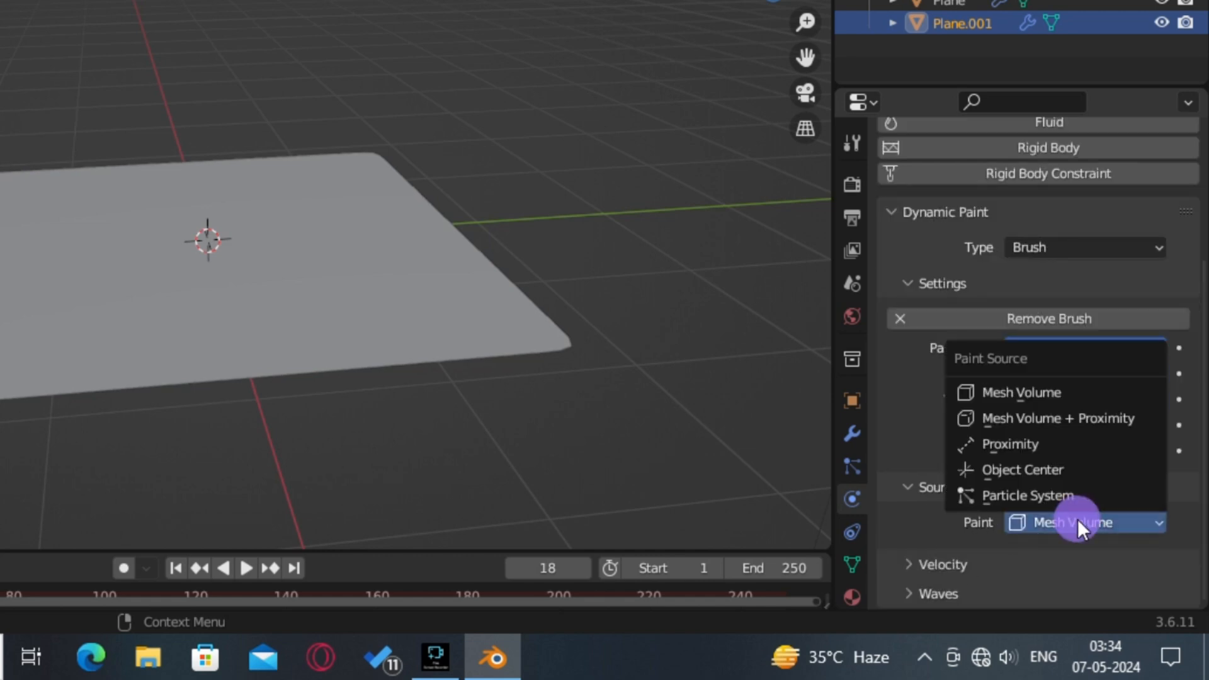
left_click(1003, 497)
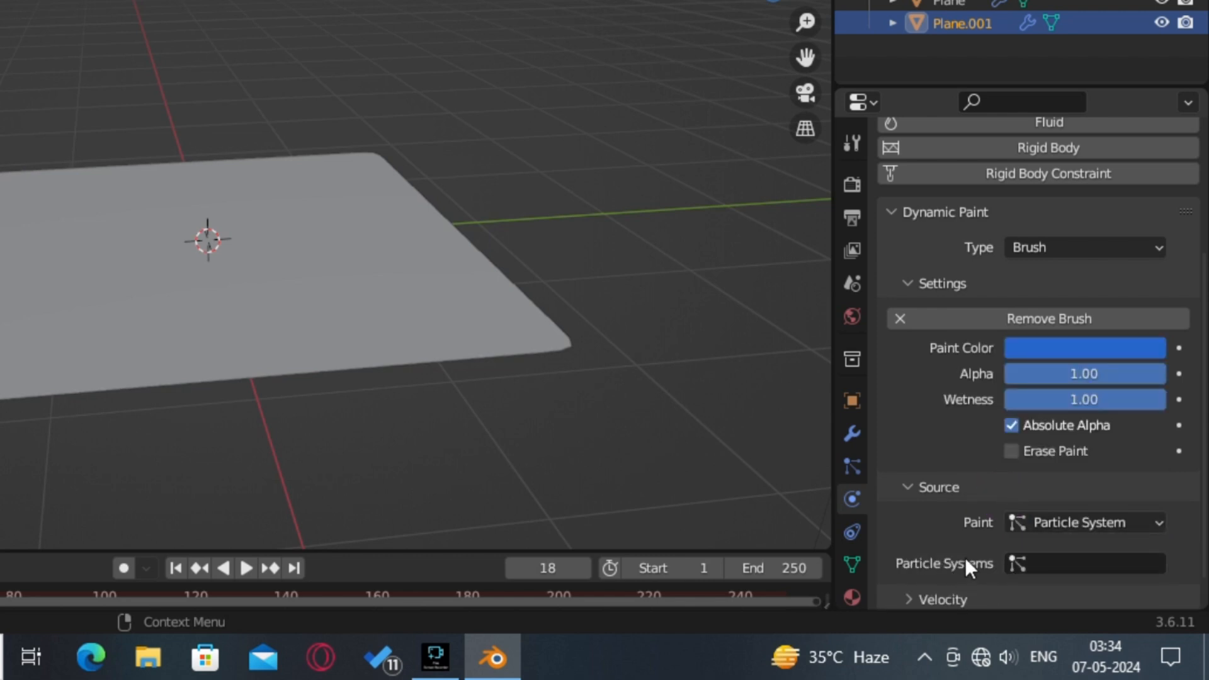
left_click(1021, 562)
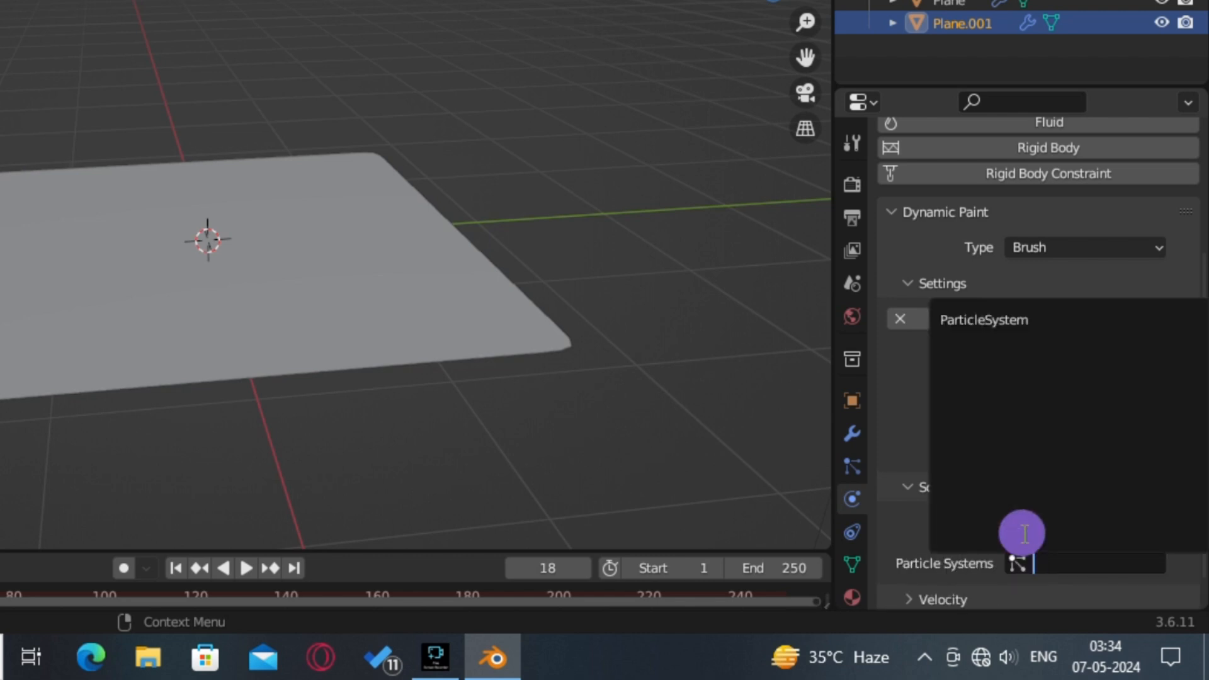
left_click(1002, 320)
scroll(951, 489, "down", 4)
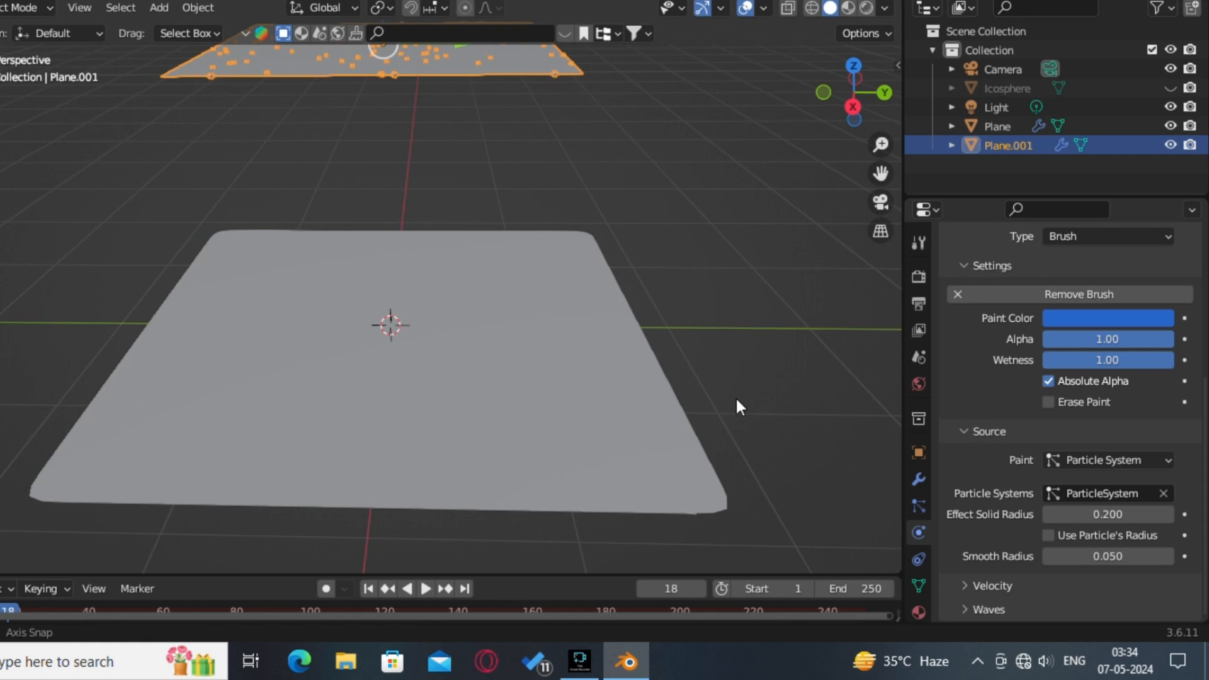
Play the animation briefly to check how the falling drops disturb the ground plane
key("space")
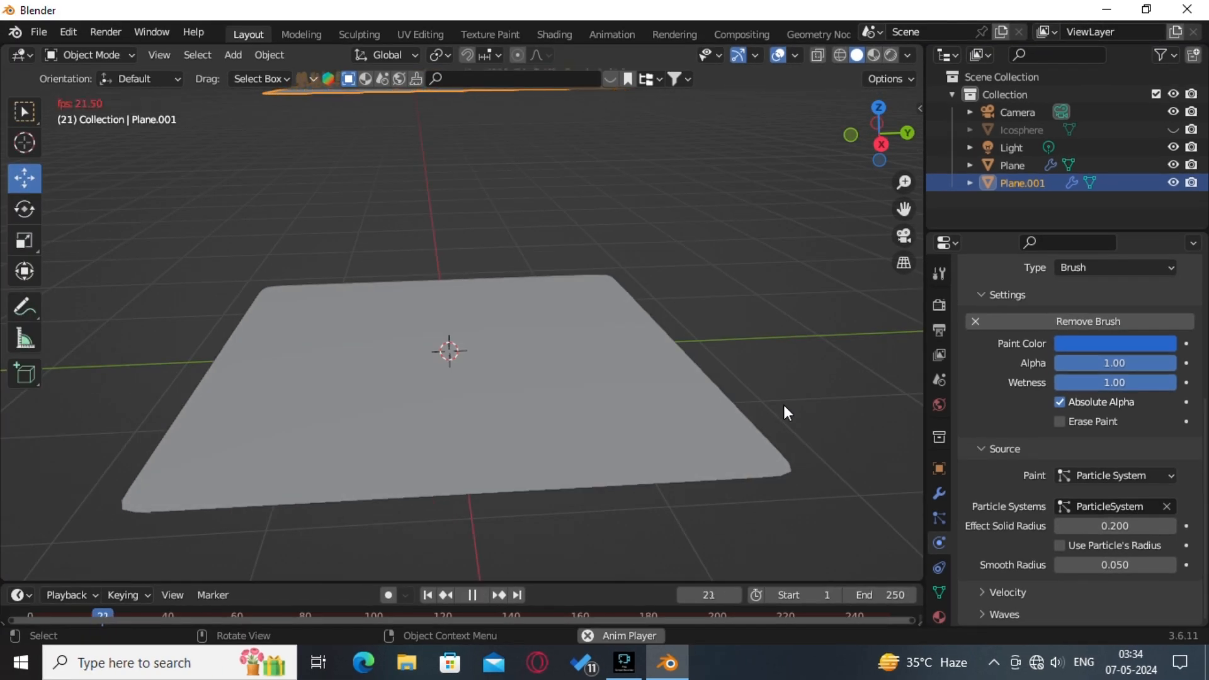
key("space")
middle_click_drag(784, 405, 723, 400)
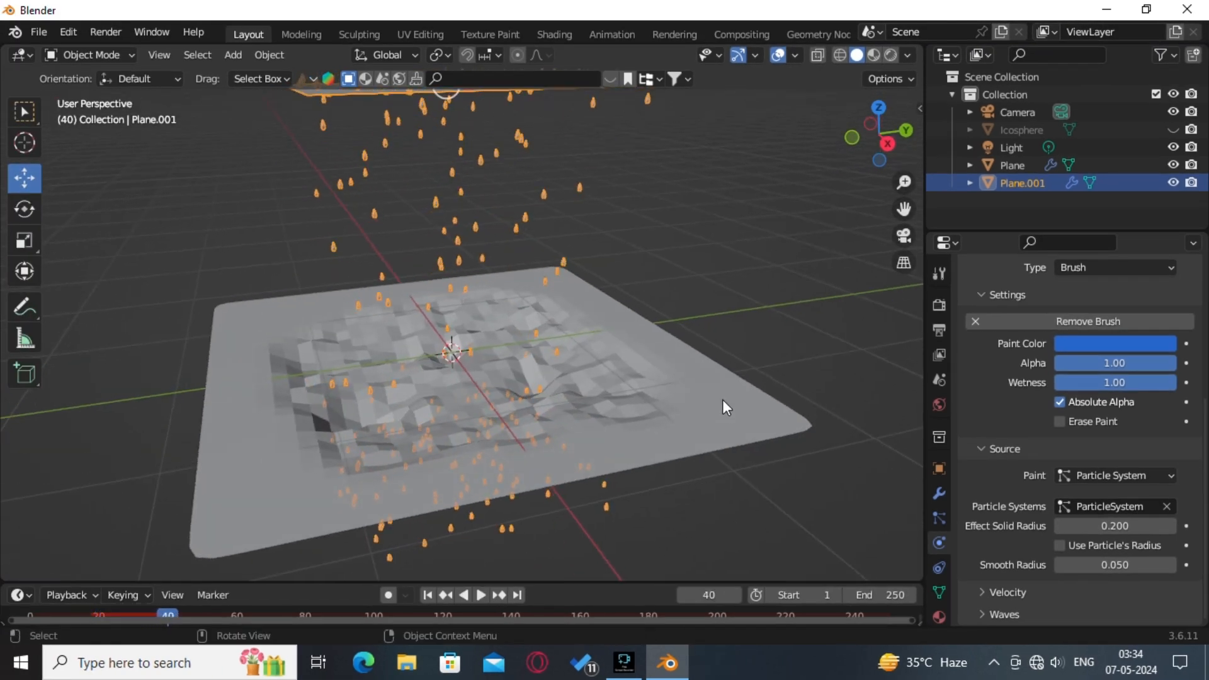
Apply smooth shading to the ground plane
left_click(710, 383)
middle_click_drag(632, 391, 705, 390)
right_click(702, 383)
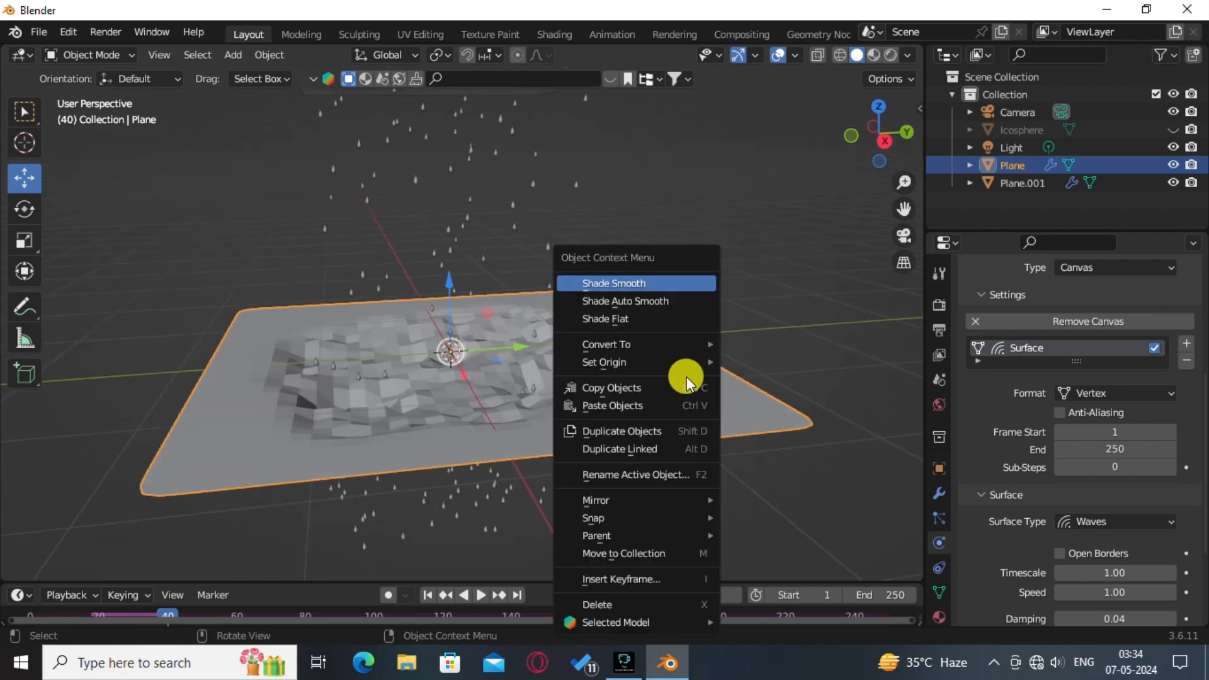
left_click(626, 274)
middle_click_drag(580, 332, 617, 391)
Enable anti-aliasing on the wave canvas and reduce its scale influence to 0.38 and radius to 0.55
key("space")
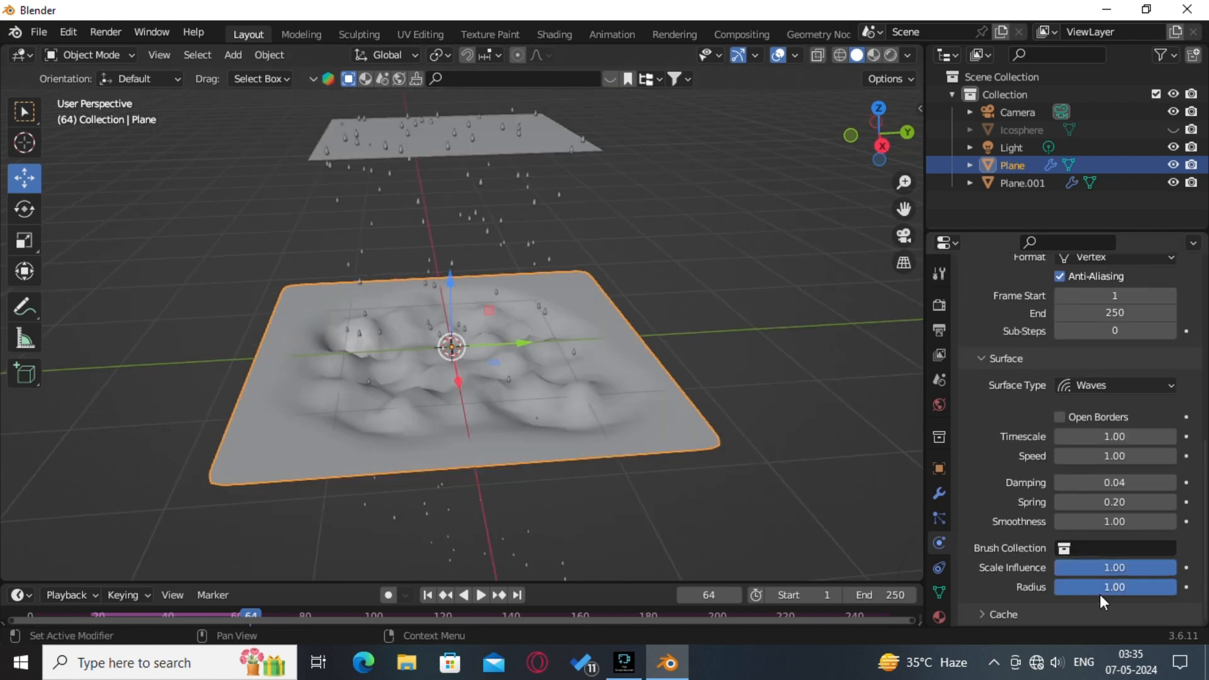
mouse_move(1100, 592)
left_mouse_down()
mouse_move(1040, 592)
mouse_move(1116, 567)
left_mouse_up()
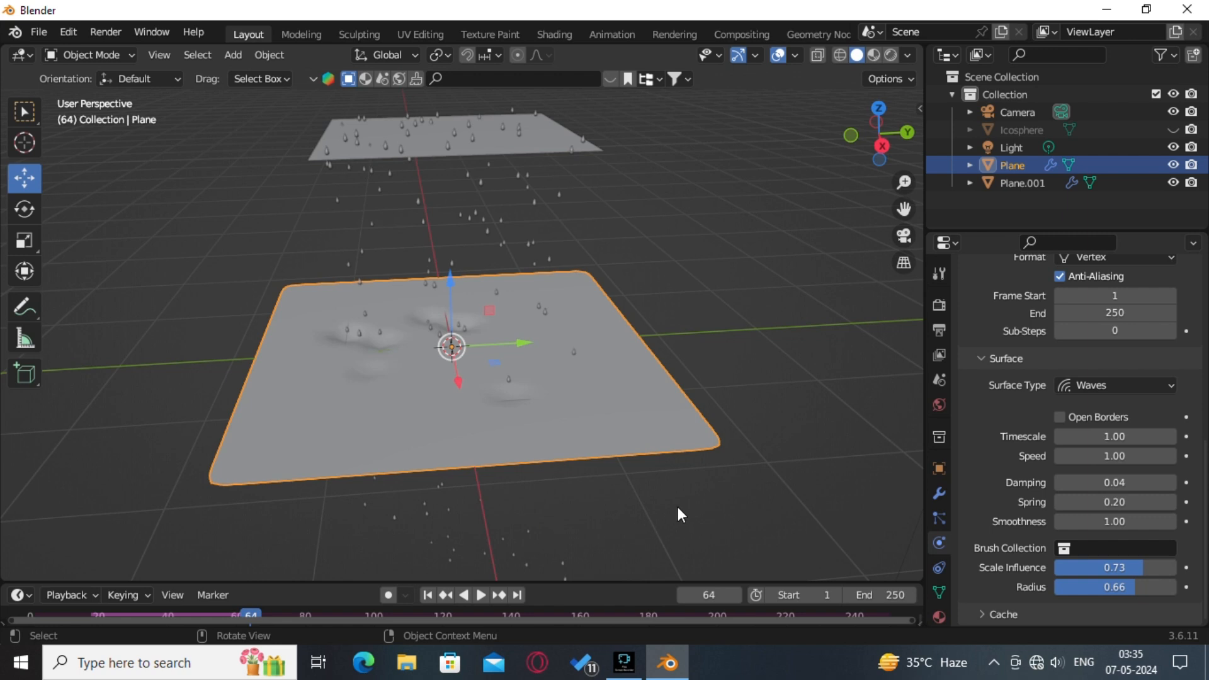
left_click(737, 489)
middle_click_drag(752, 480, 745, 470)
scroll(745, 469, "up", 4)
left_click_drag(1114, 568, 1093, 568)
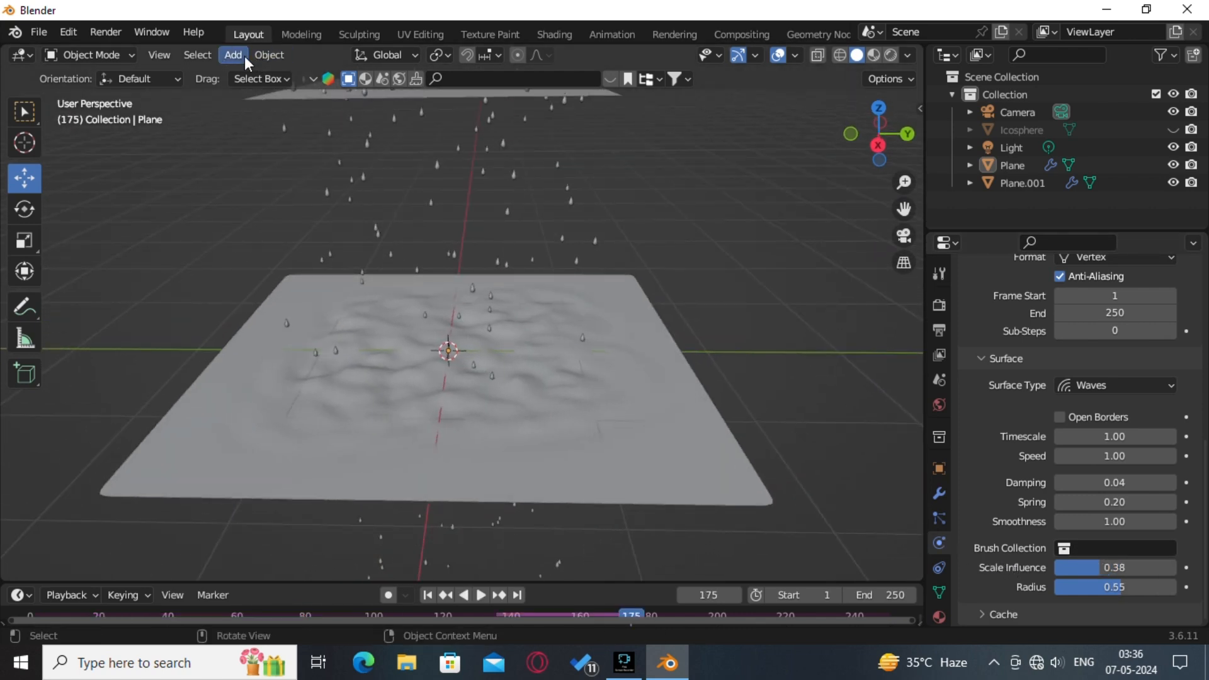
Add a Wind force field, raise it about 1 m and move it beside the planes, about 3.37 m along negative Y
left_click(232, 54)
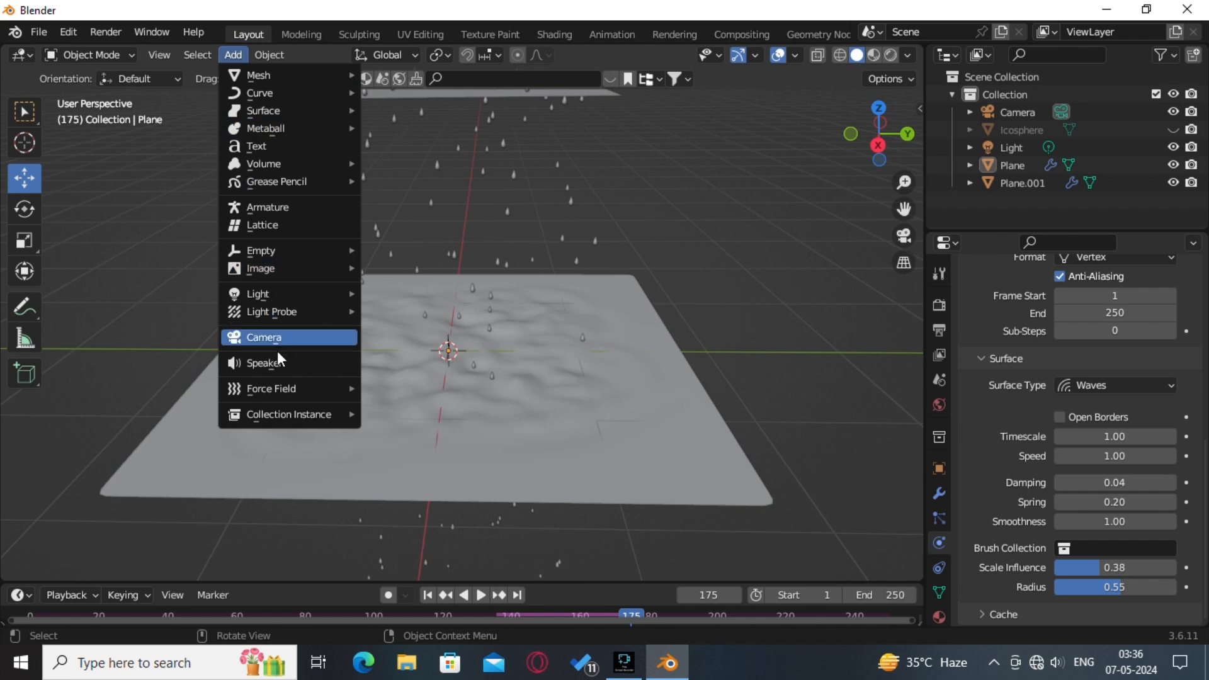
mouse_move(292, 386)
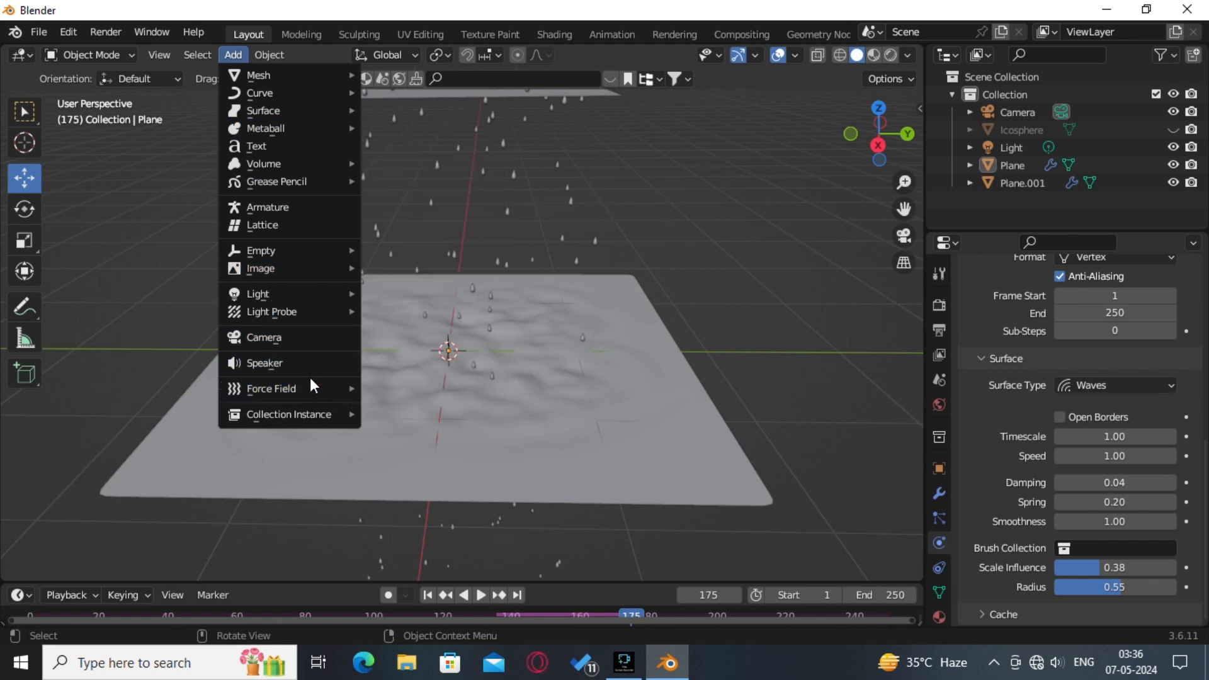
mouse_move(333, 385)
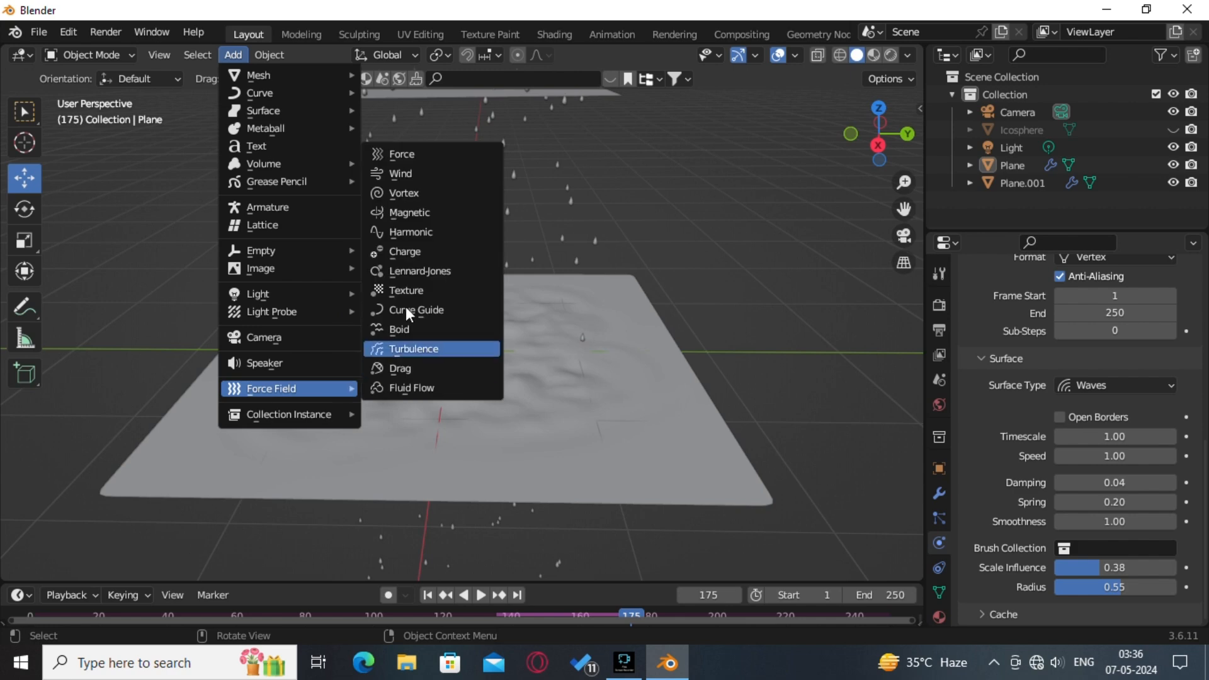
left_click(412, 172)
left_click_drag(442, 283, 444, 211)
scroll(508, 247, "down", 3)
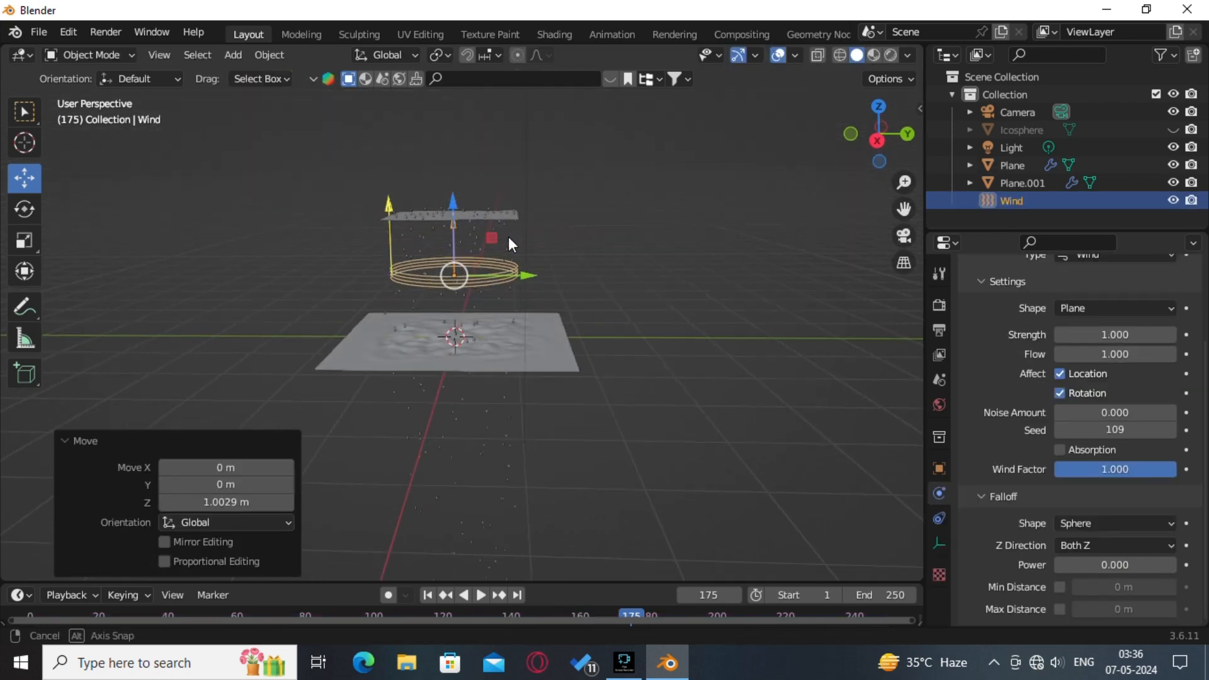
key("g")
left_click(337, 275)
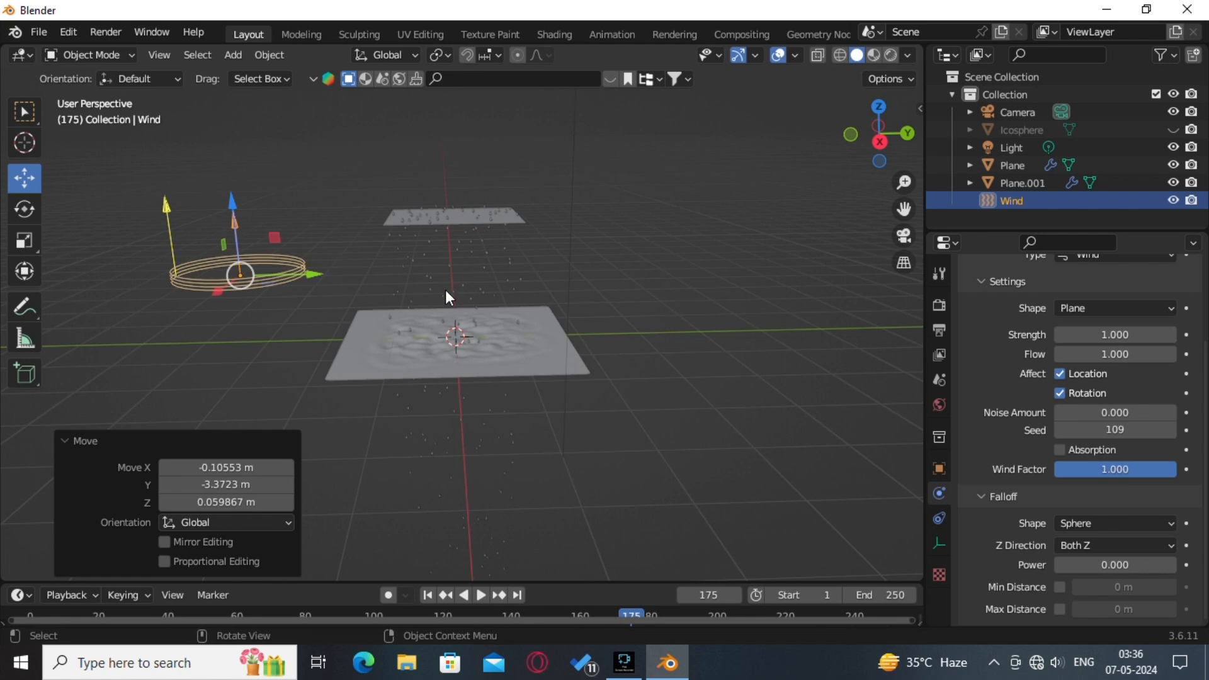
Tilt the wind field down toward the falling drops and set its strength to about 2.189
left_click(879, 144)
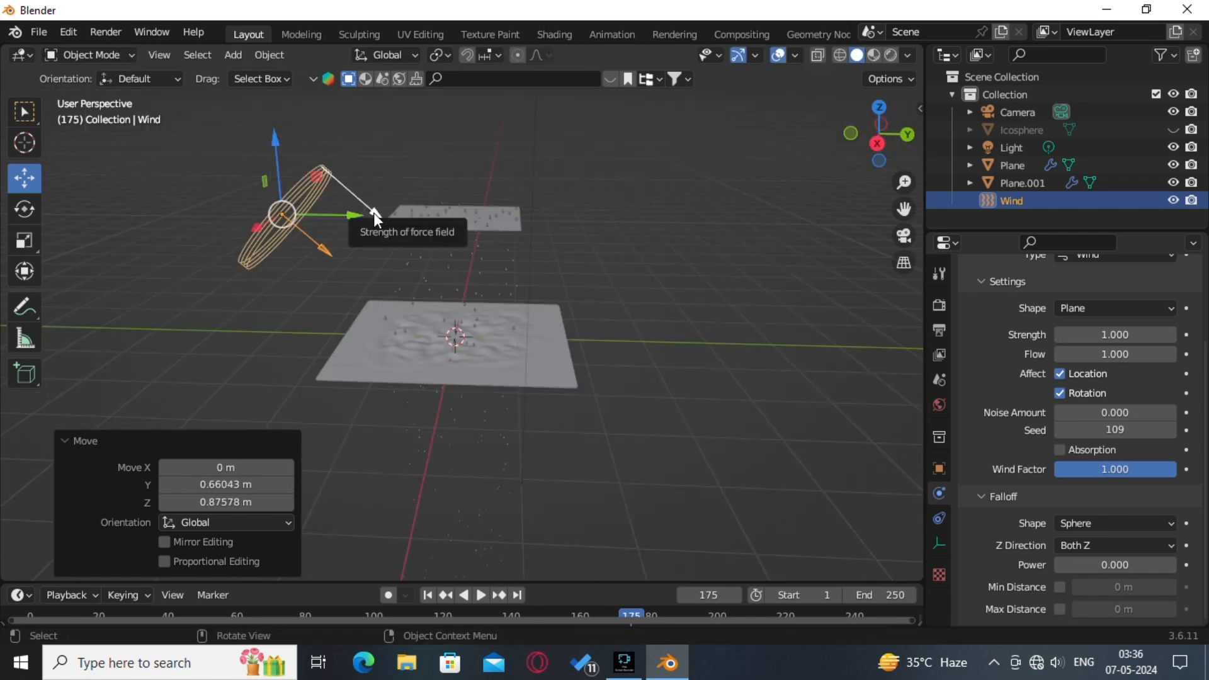
left_click_drag(376, 217, 377, 220)
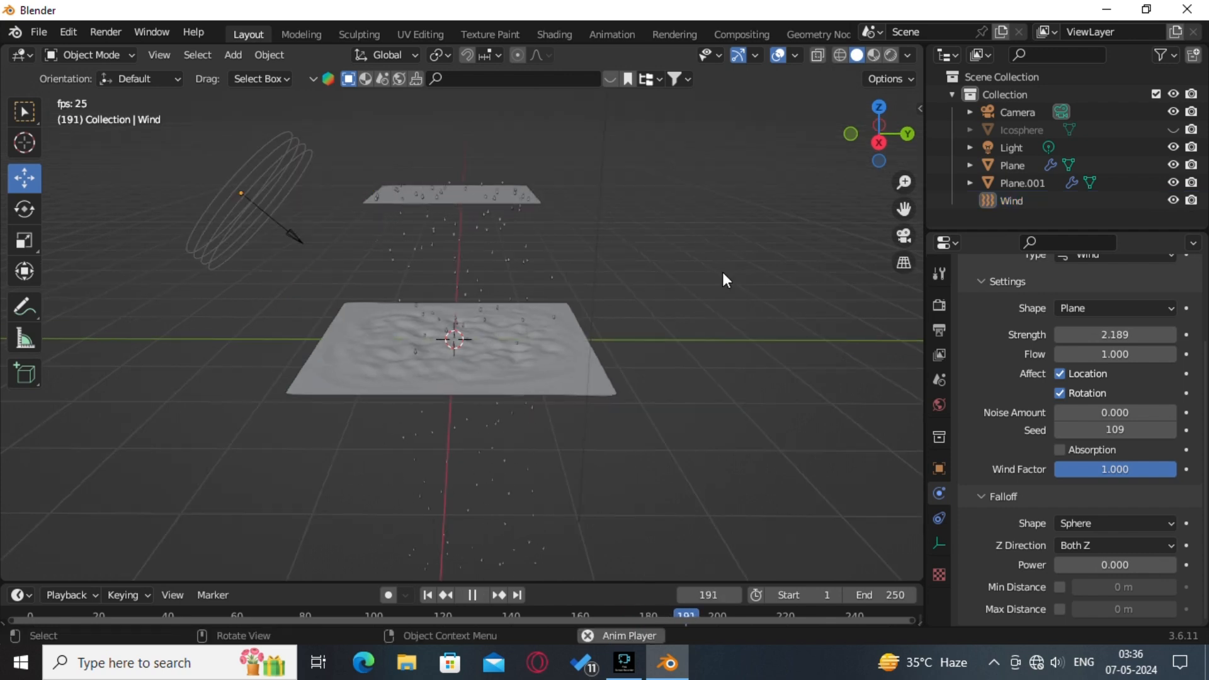
Play the animation and examine how the wind affects the drops and ripples
scroll(723, 272, "up", 1)
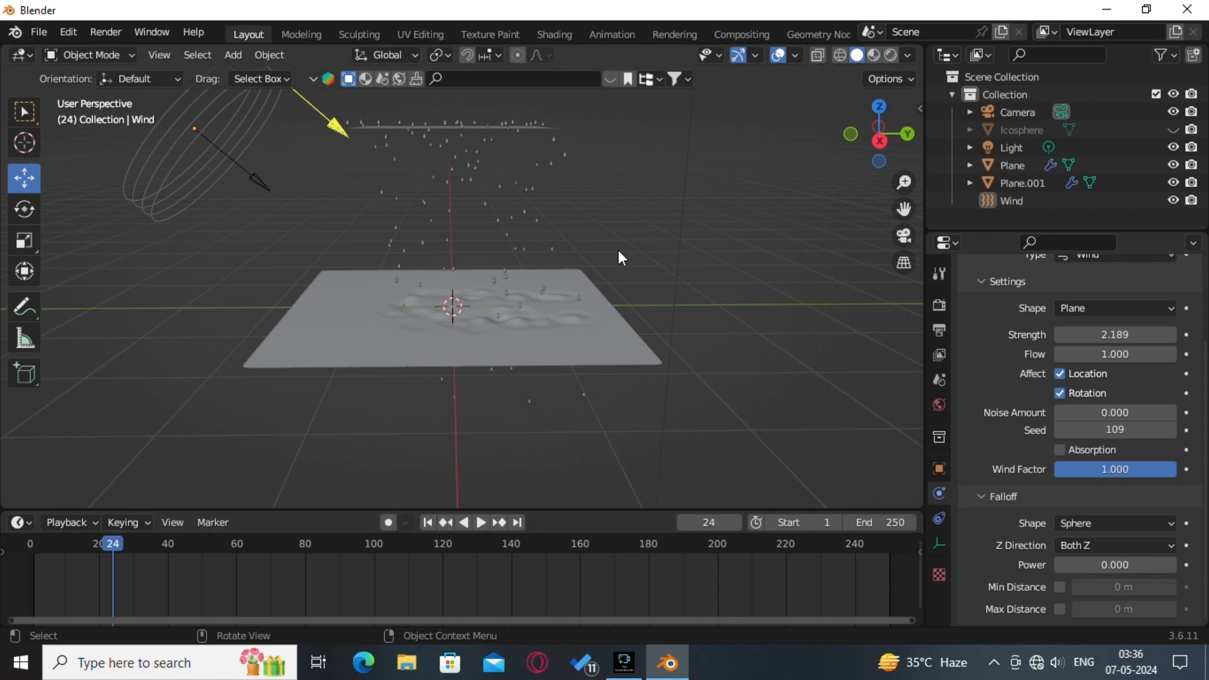
scroll(674, 236, "up", 2)
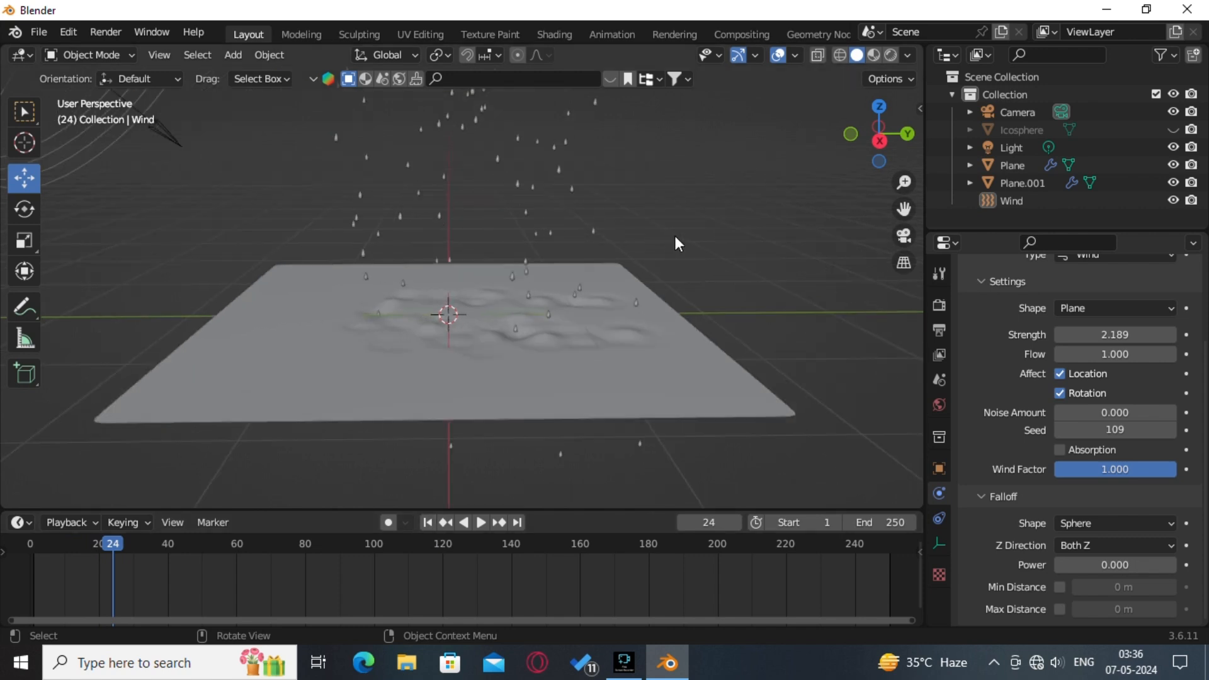
middle_click_drag(675, 236, 693, 275)
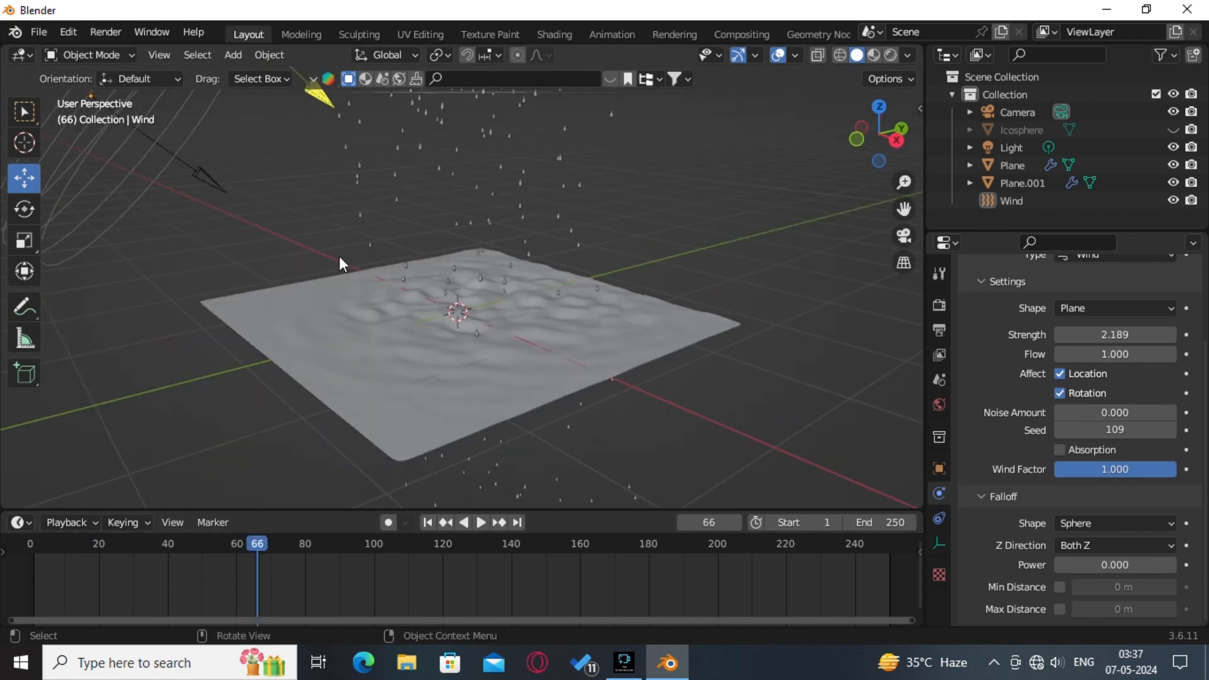
Select the ground plane and examine its rippled surface and the falling drops up close
left_click(573, 364)
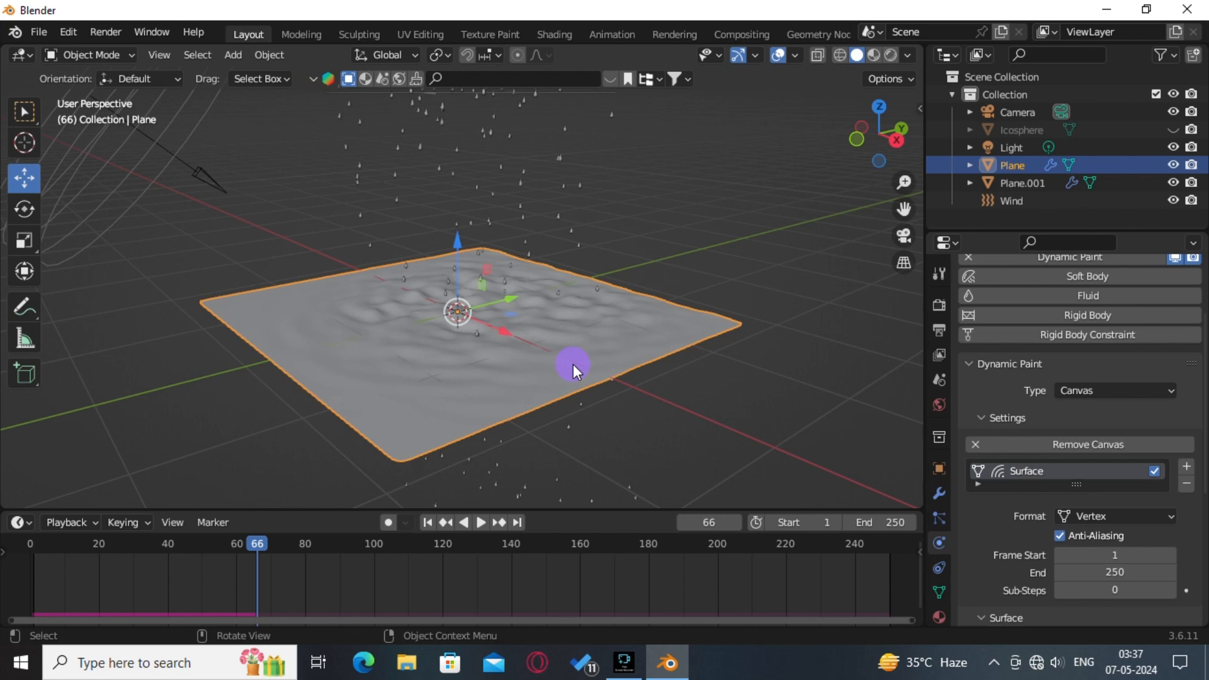
left_click(920, 108)
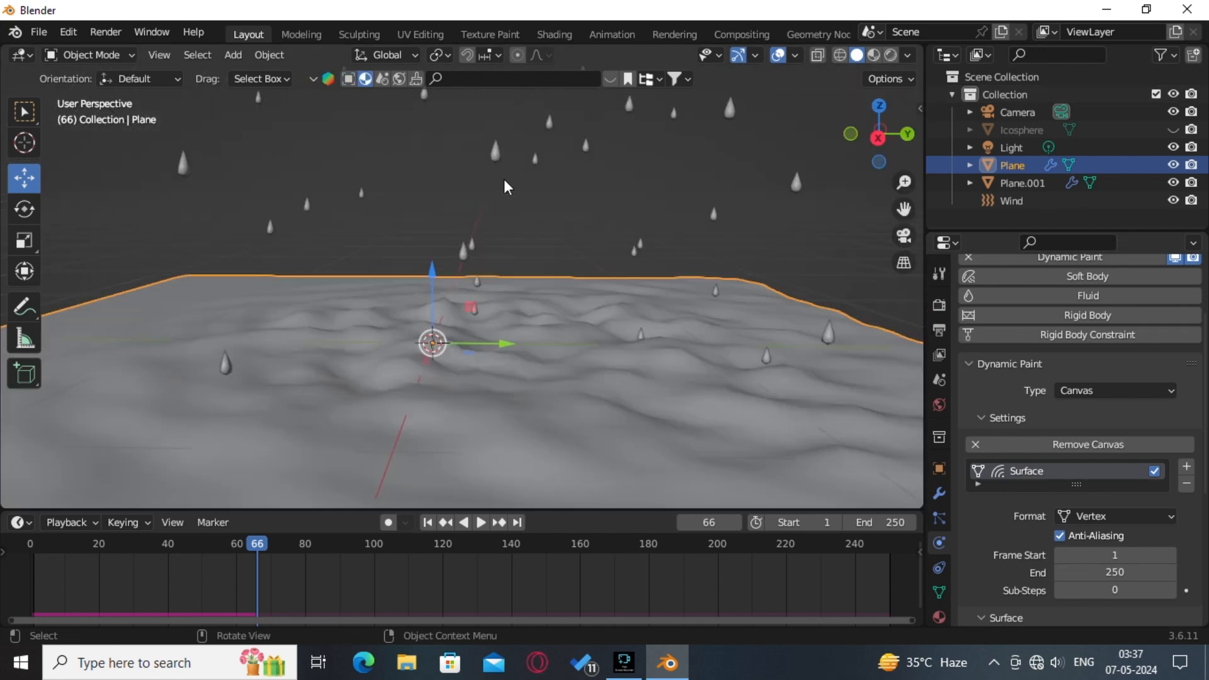
middle_click_drag(500, 138, 485, 298, "shift")
scroll(532, 318, "down", 6)
mouse_move(508, 259)
middle_mouse_down()
mouse_move(522, 292)
mouse_move(497, 262)
middle_mouse_up()
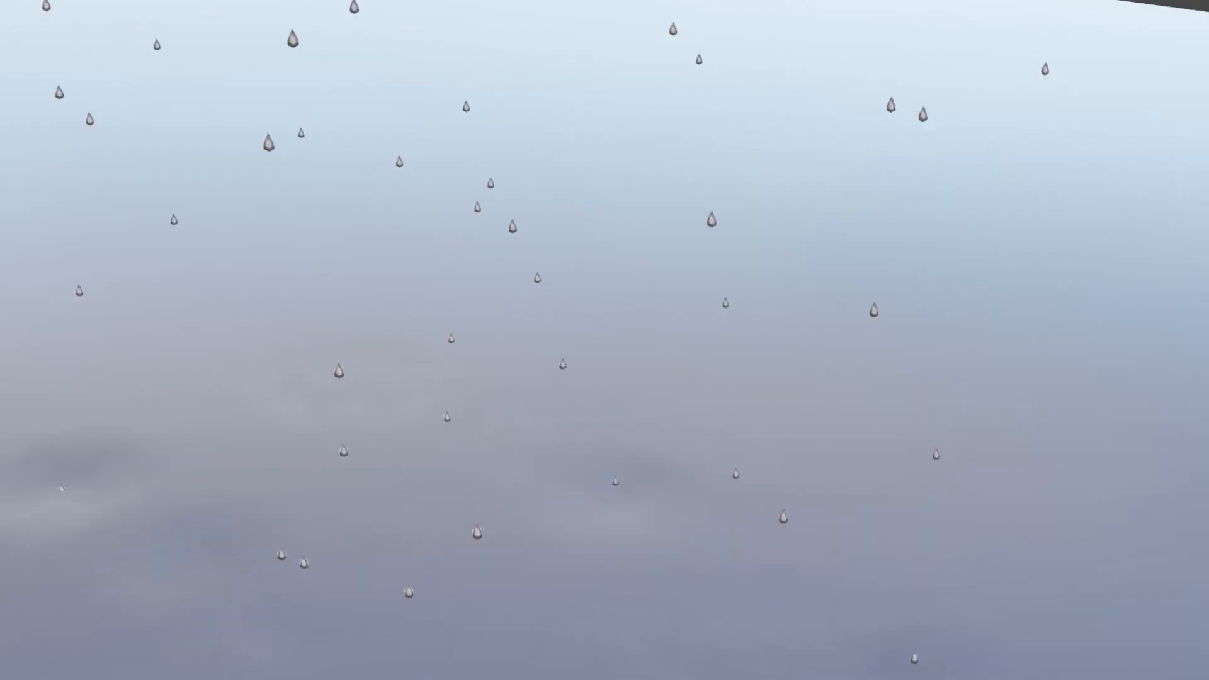